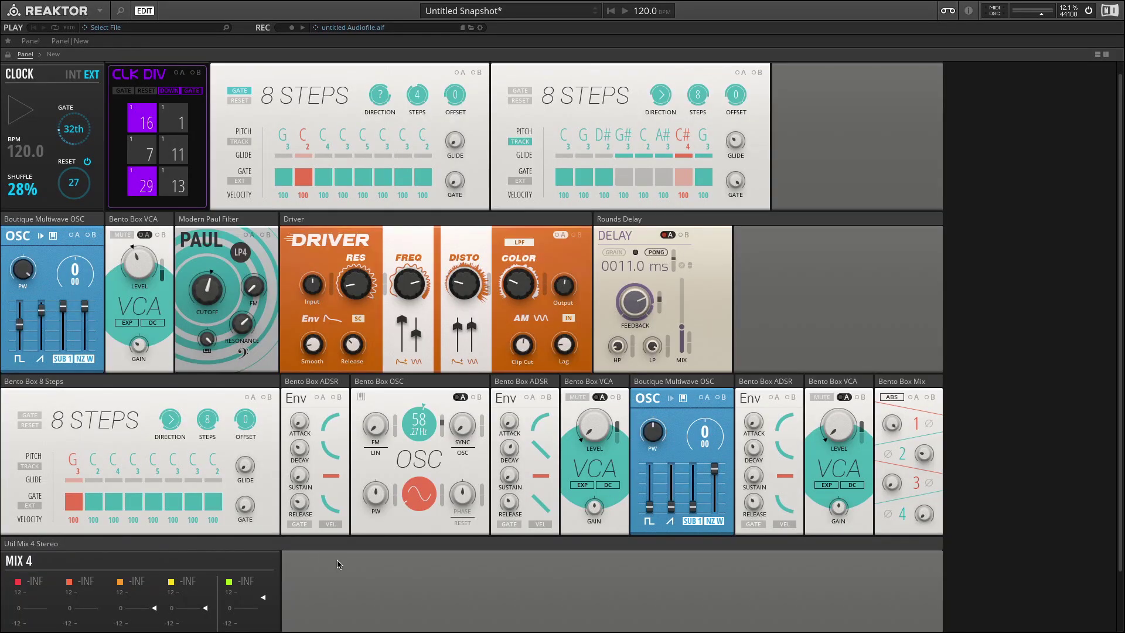
# Reload seq.ens from Recent Files, declining to save changes to the current ensemble.
pyautogui.click(113, 6)
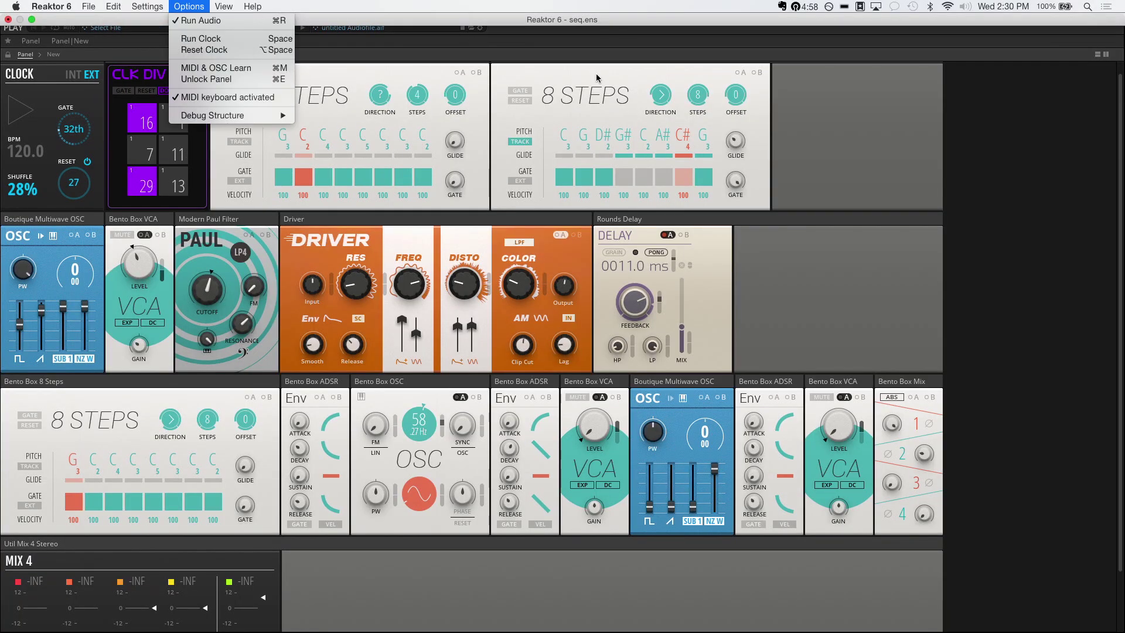
pyautogui.click(908, 138)
pyautogui.click(101, 12)
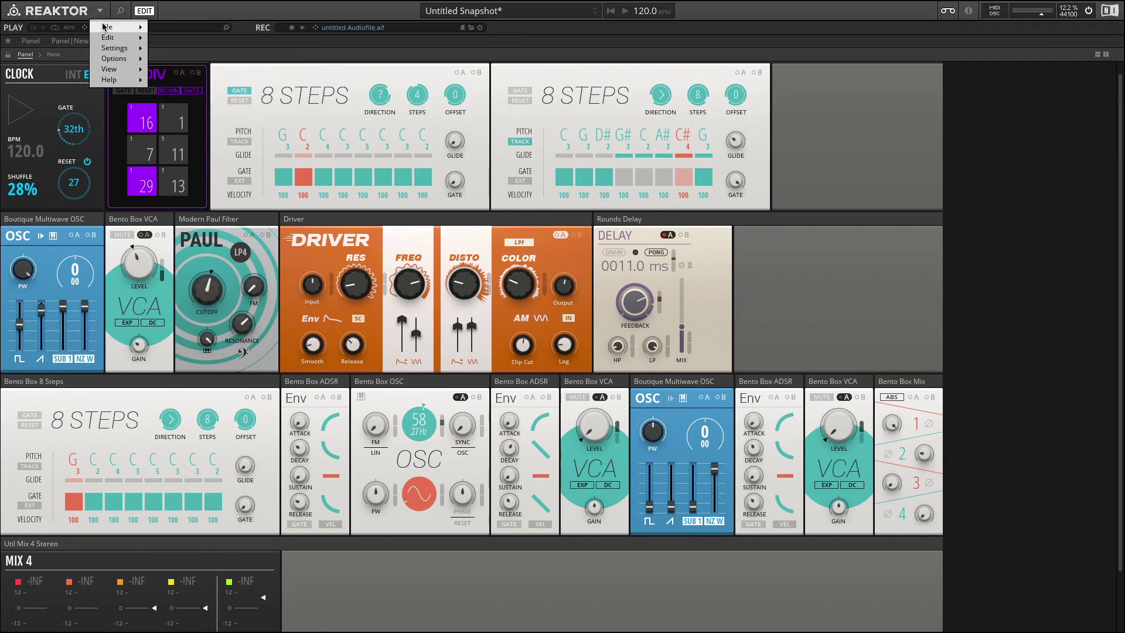
pyautogui.moveTo(103, 26)
pyautogui.moveTo(252, 49)
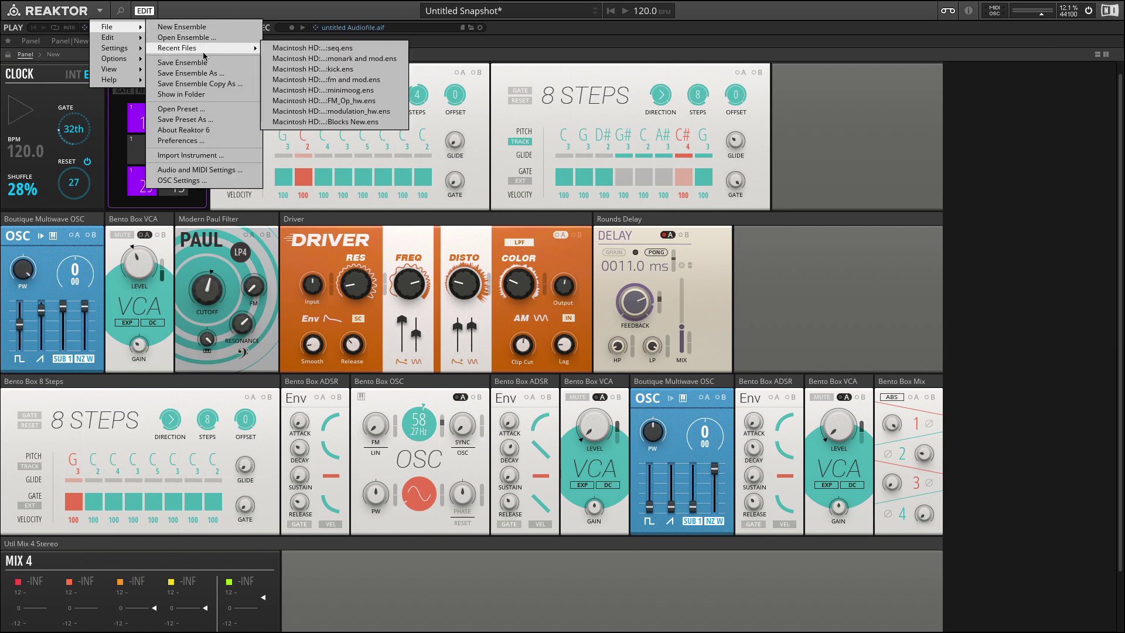
pyautogui.click(293, 58)
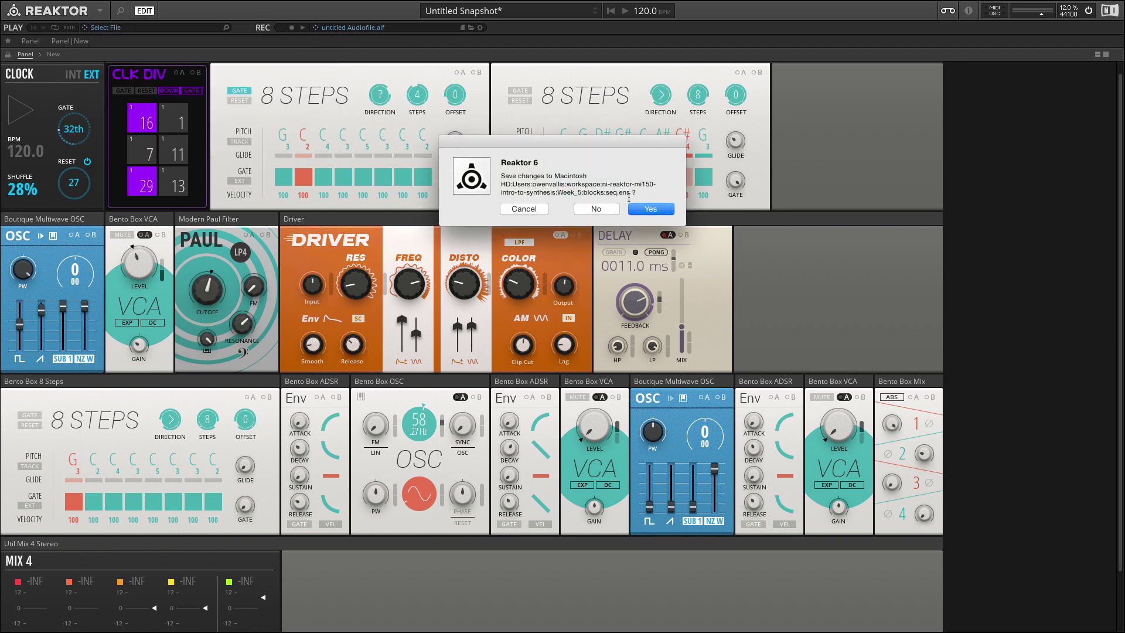
pyautogui.click(604, 210)
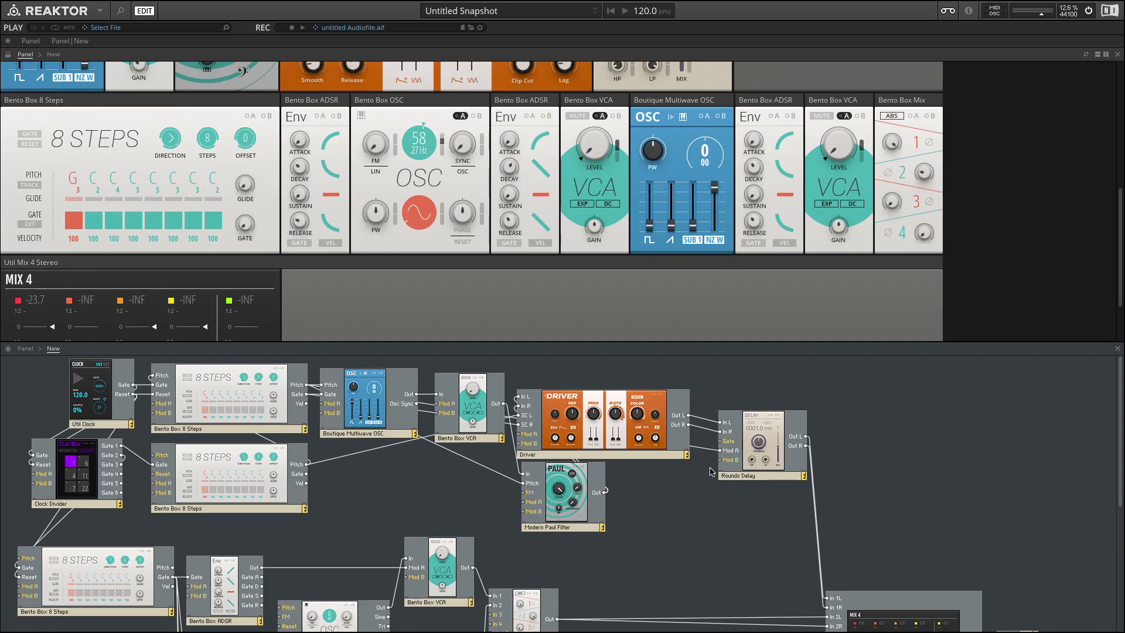
pyautogui.scroll(-3, 560, 516)
pyautogui.scroll(3, 560, 515)
pyautogui.click(575, 497)
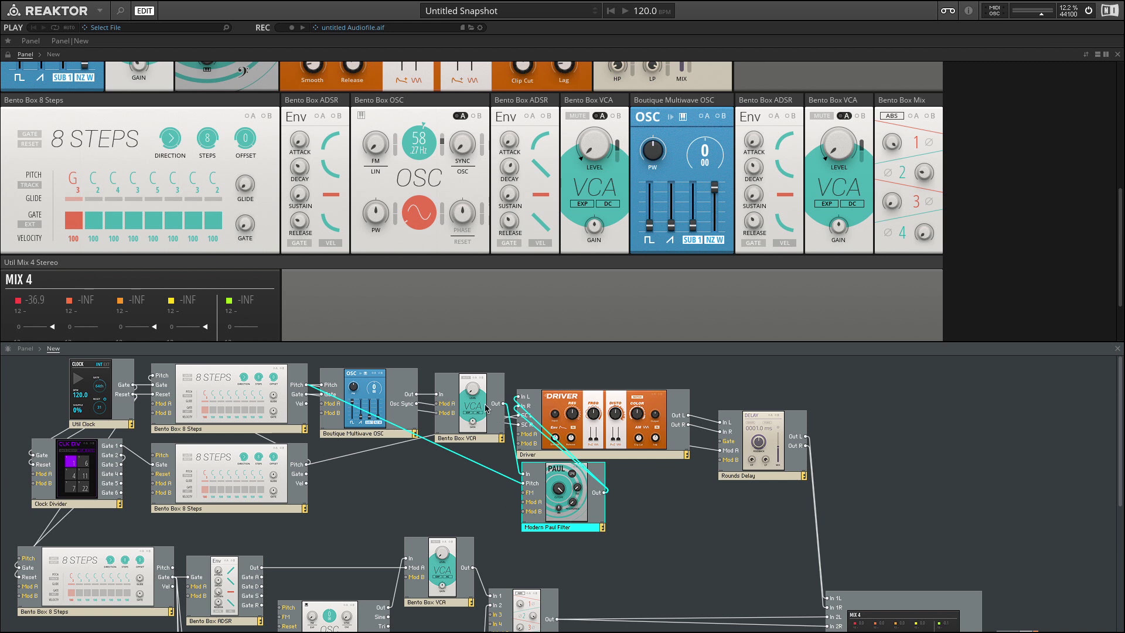
pyautogui.click(473, 415)
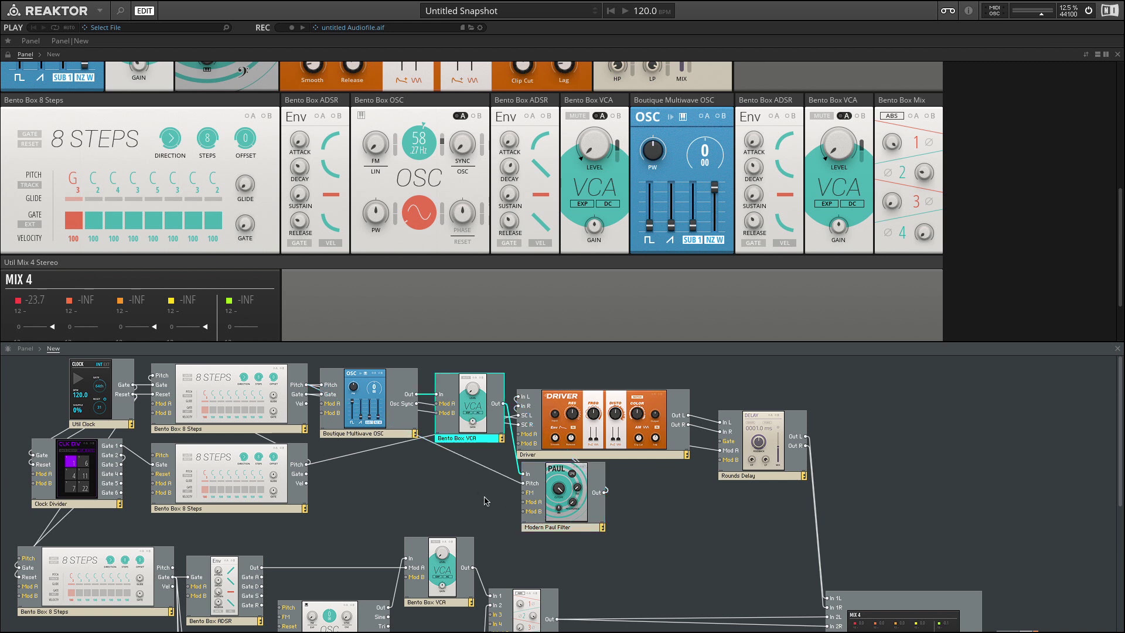
pyautogui.click(506, 478)
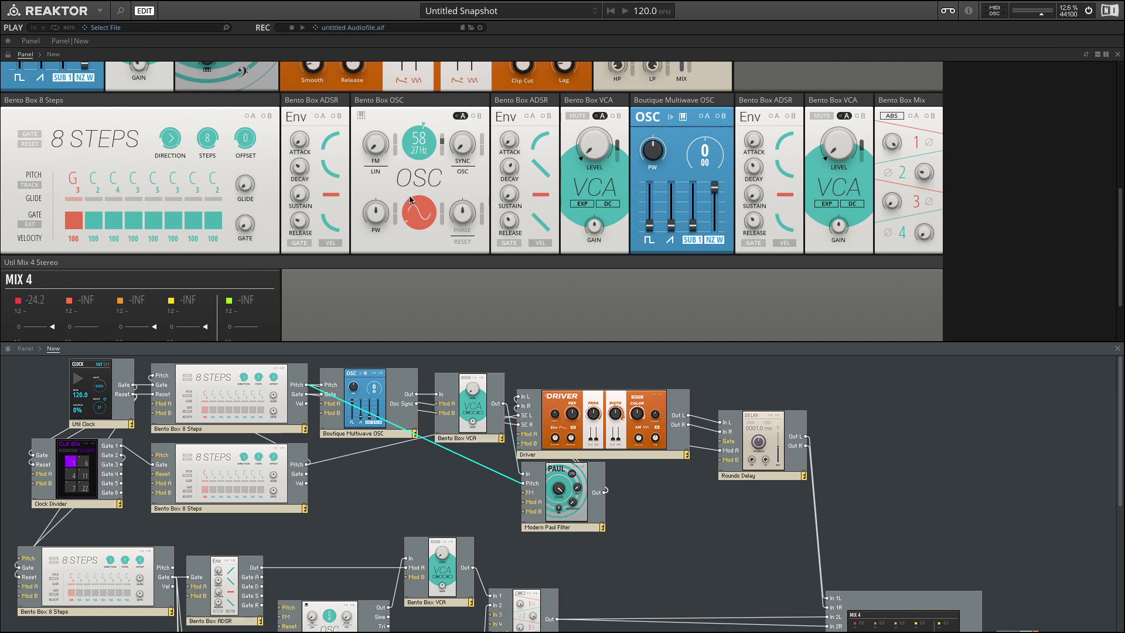
pyautogui.scroll(5, 265, 132)
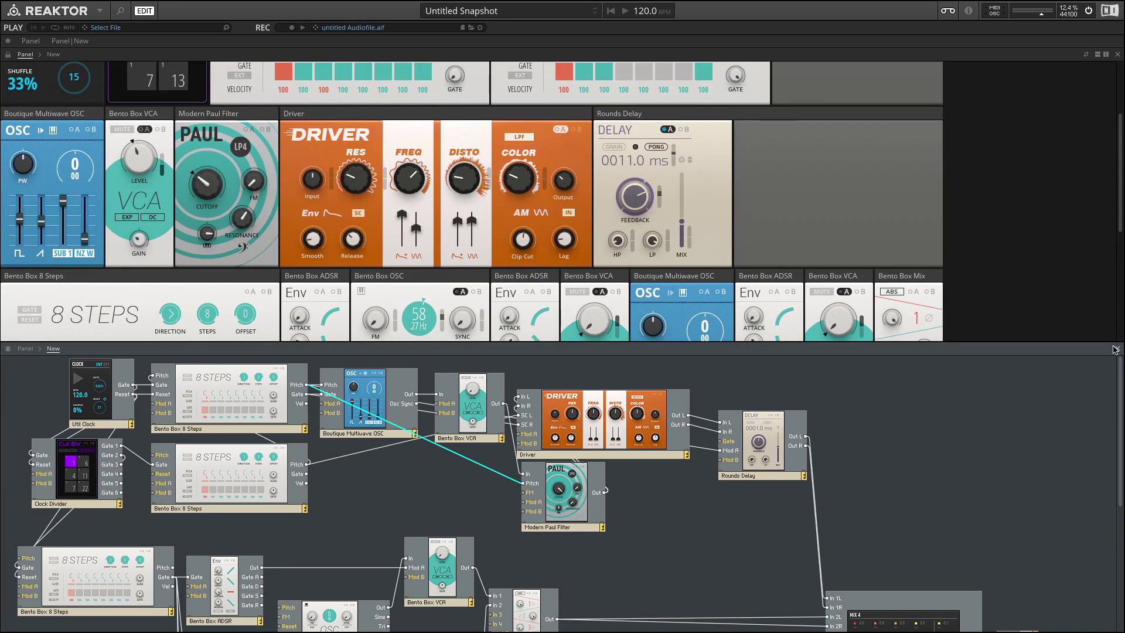
# Hide the structure, adjust the Paul filter's FM, raise its cutoff, and step its mode twice.
pyautogui.click(1115, 348)
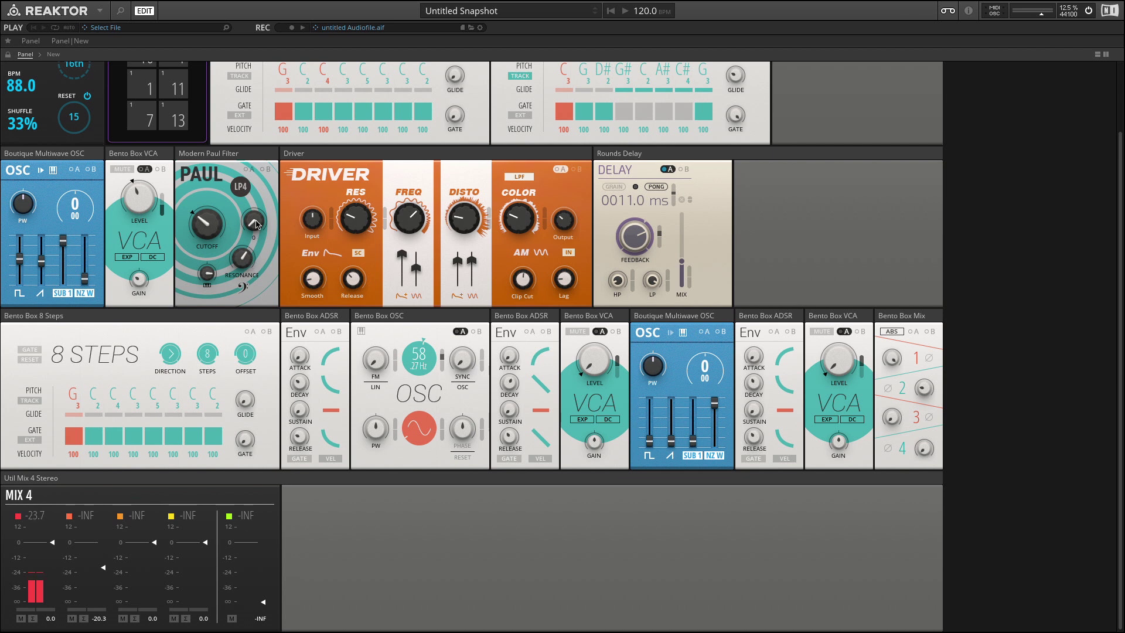
pyautogui.moveTo(258, 223); pyautogui.dragTo(252, 239)
pyautogui.moveTo(196, 228)
pyautogui.mouseDown()
pyautogui.moveTo(227, 171)
pyautogui.moveTo(223, 216)
pyautogui.moveTo(206, 229)
pyautogui.mouseUp()
pyautogui.click(240, 188)
pyautogui.click(243, 194)
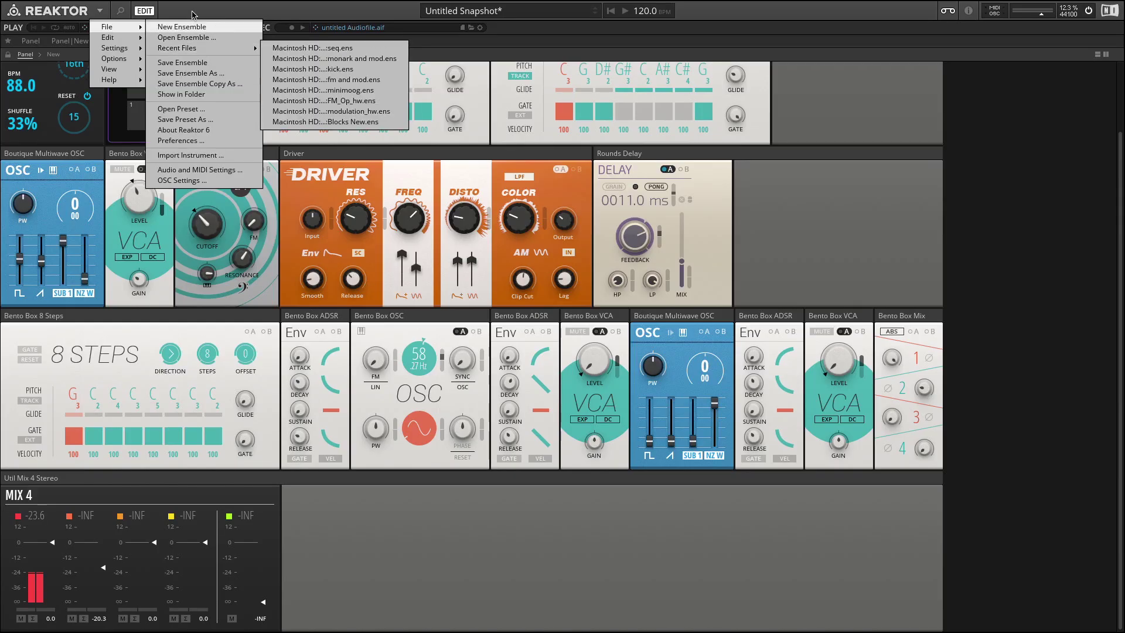
# Open Blocks New.ens from the Reaktor Blocks library without saving the current ensemble.
pyautogui.click(195, 16)
pyautogui.click(121, 12)
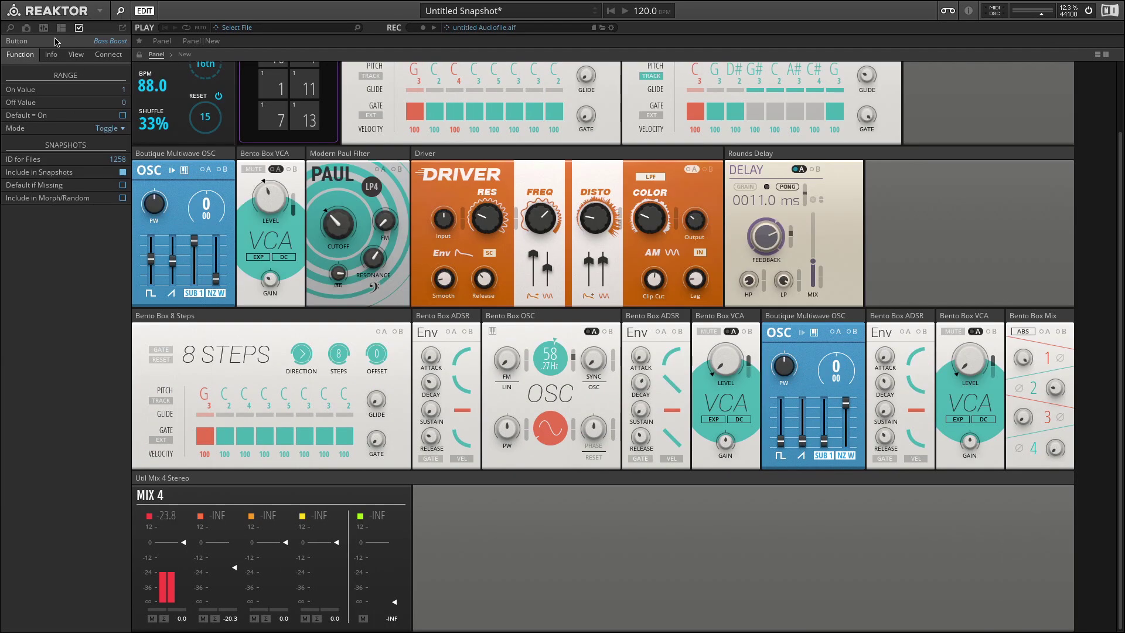
pyautogui.click(11, 28)
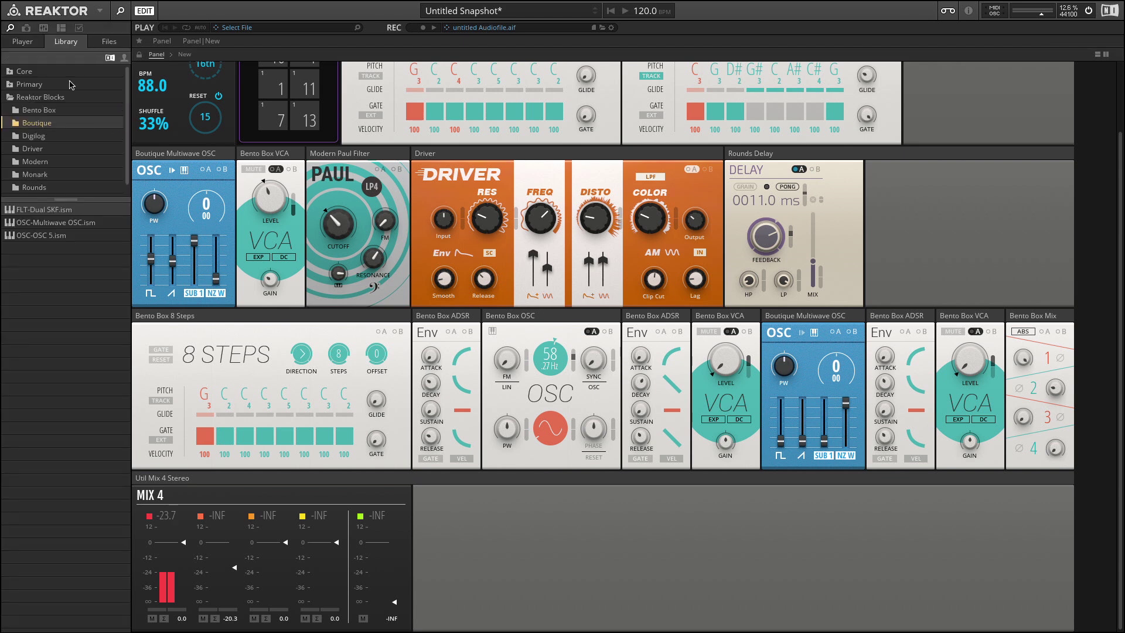
pyautogui.click(36, 97)
pyautogui.doubleClick(41, 209)
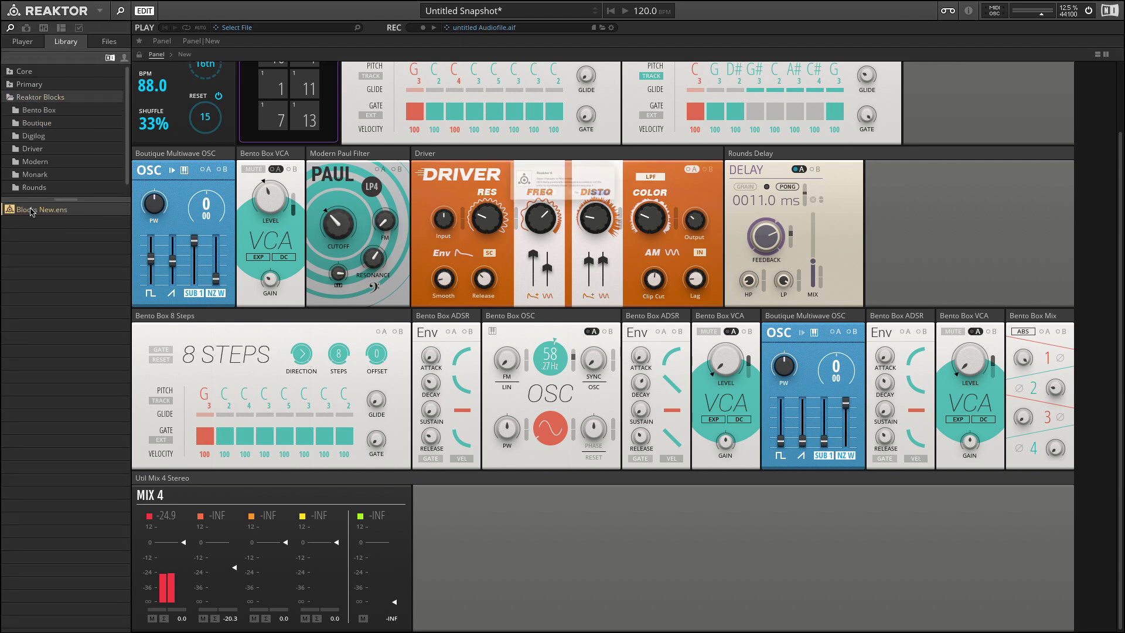
pyautogui.click(595, 209)
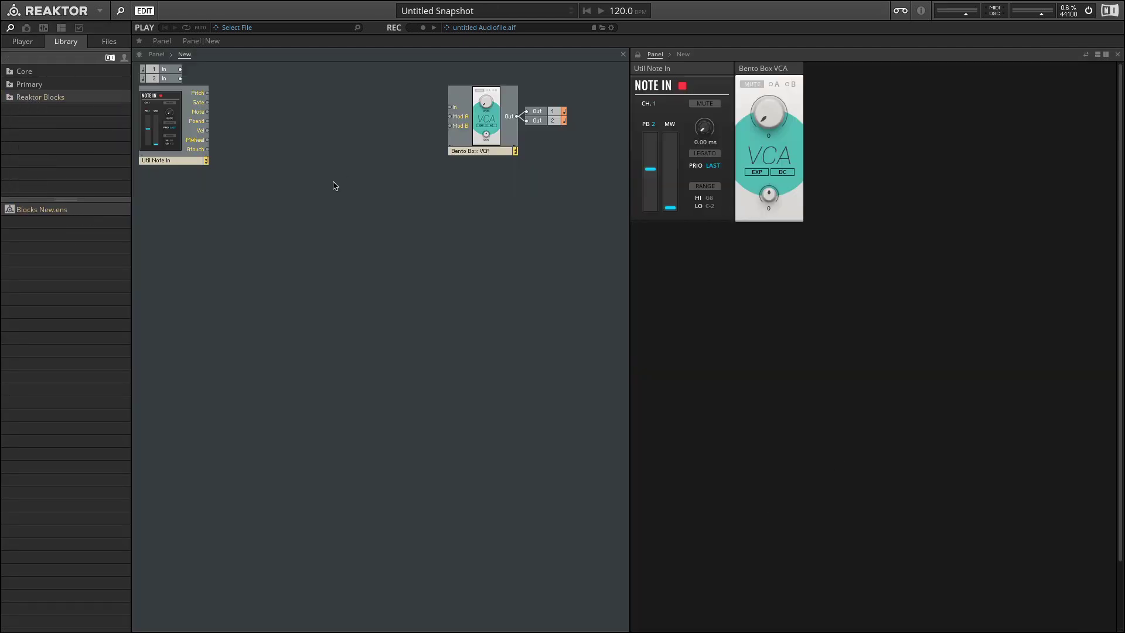
# Add a Modern Paul Filter and Bento Box OSC, wiring Note In Pitch to the OSC Pitch.
pyautogui.doubleClick(26, 99)
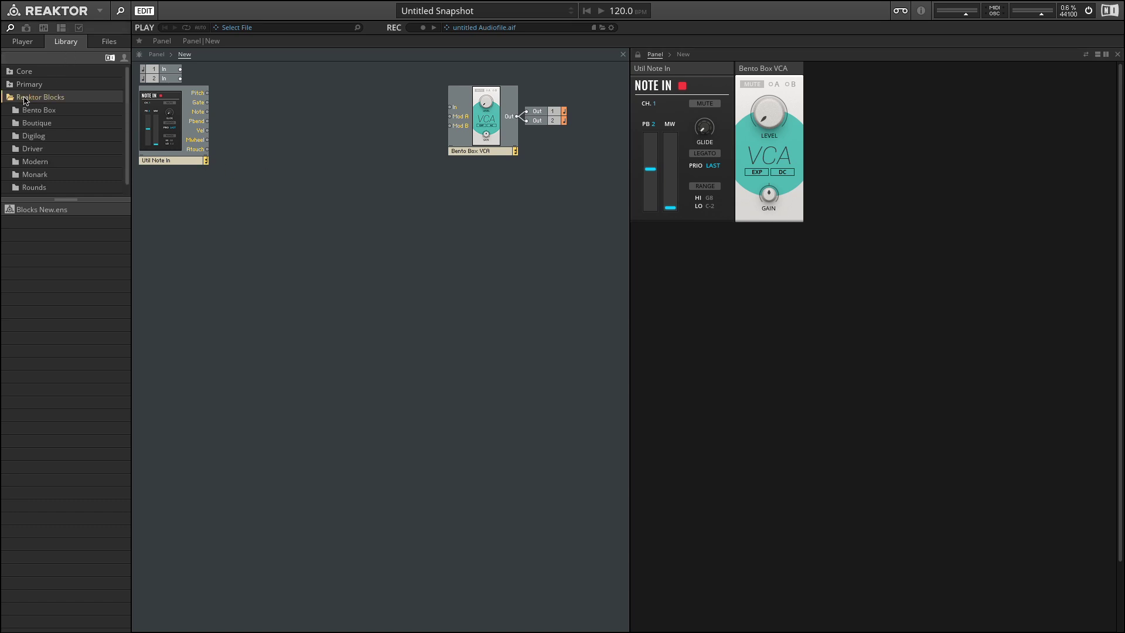
pyautogui.click(44, 162)
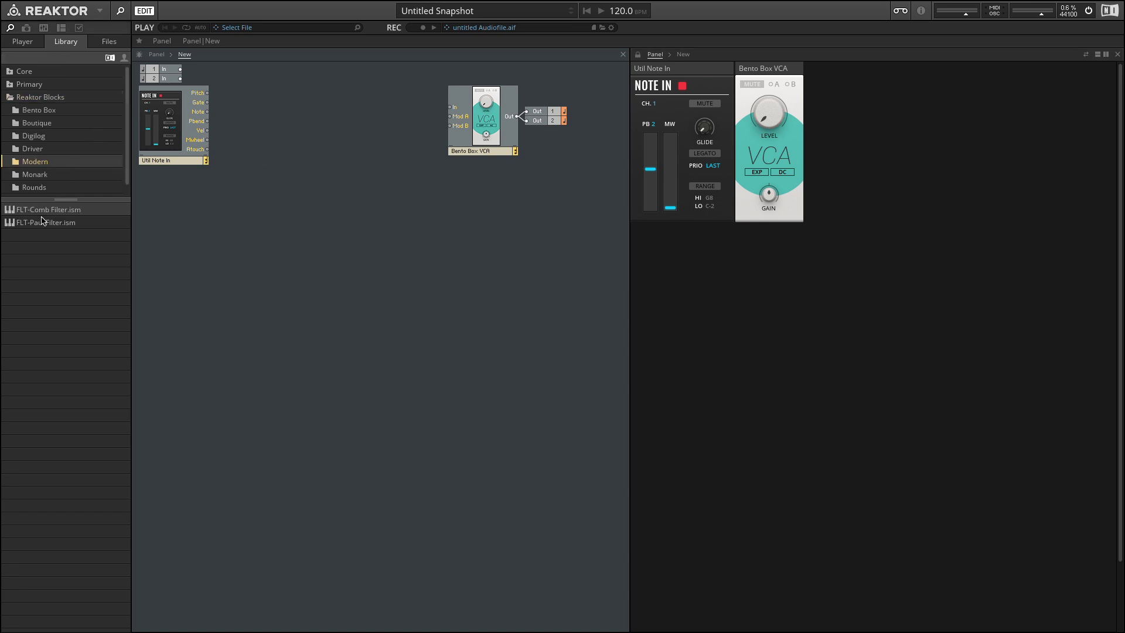
pyautogui.moveTo(30, 223); pyautogui.dragTo(343, 192)
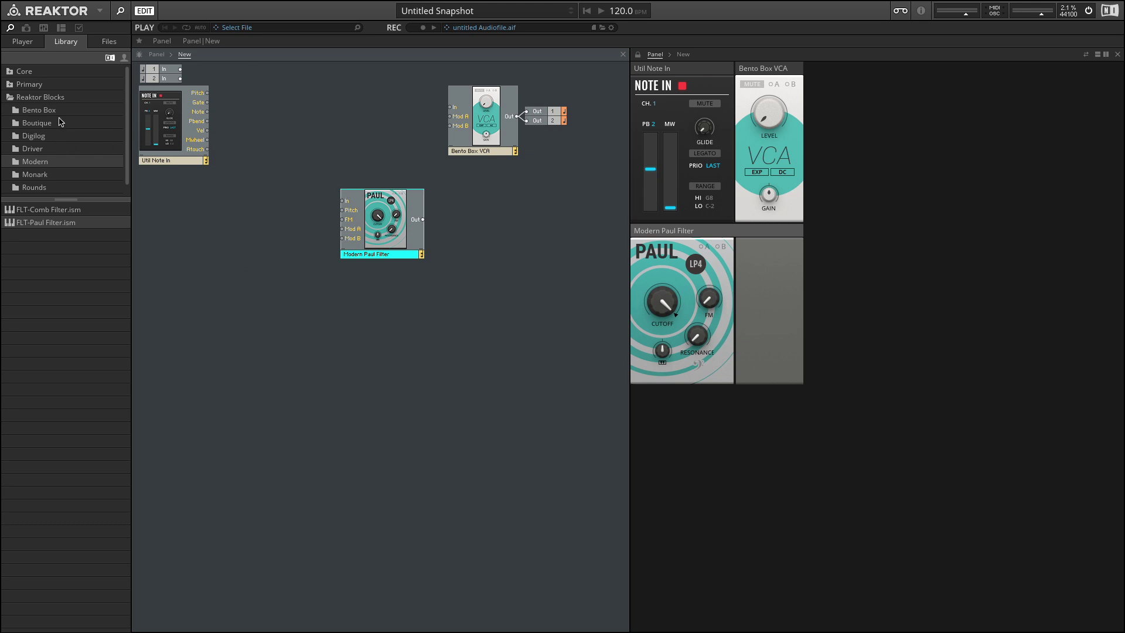
pyautogui.click(29, 110)
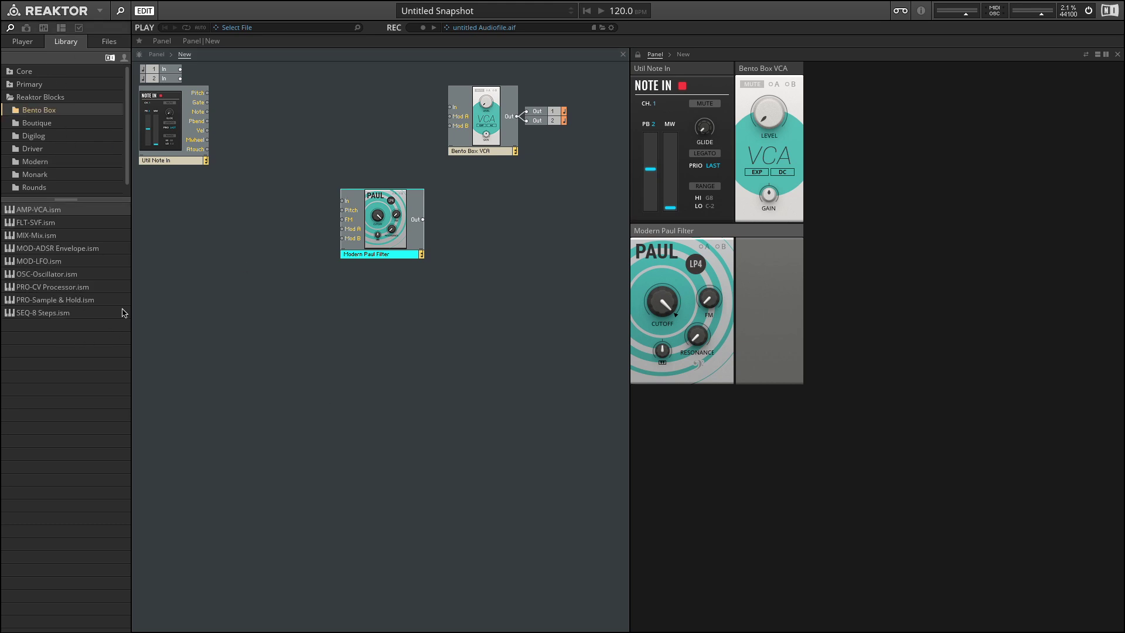
pyautogui.moveTo(41, 274); pyautogui.dragTo(289, 280)
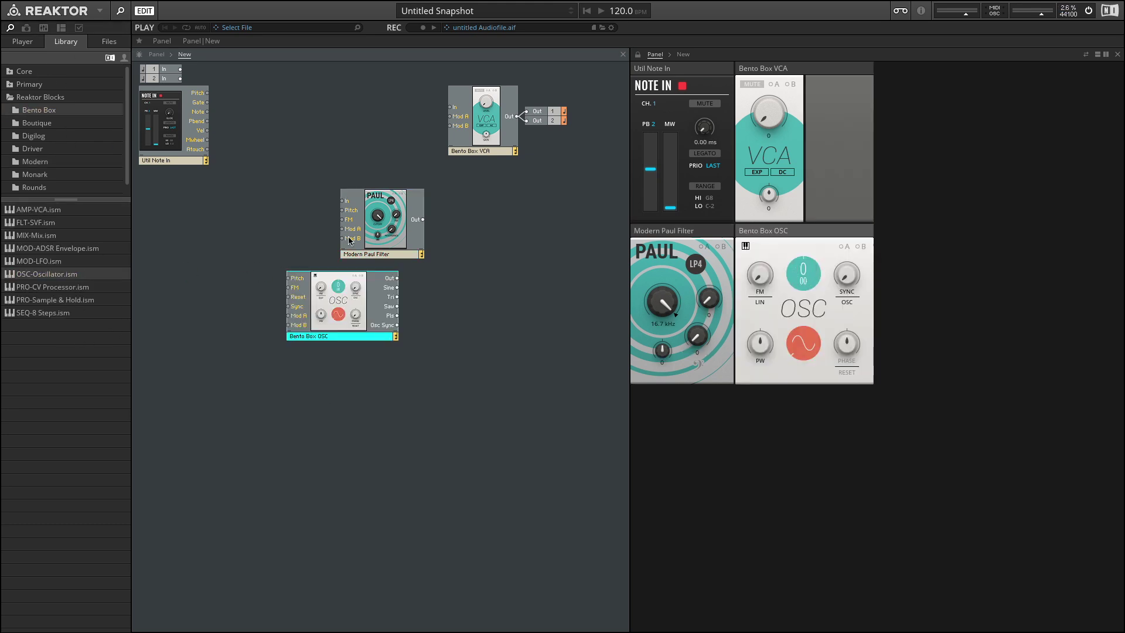
pyautogui.moveTo(208, 93); pyautogui.dragTo(289, 277)
pyautogui.moveTo(345, 313); pyautogui.dragTo(276, 138)
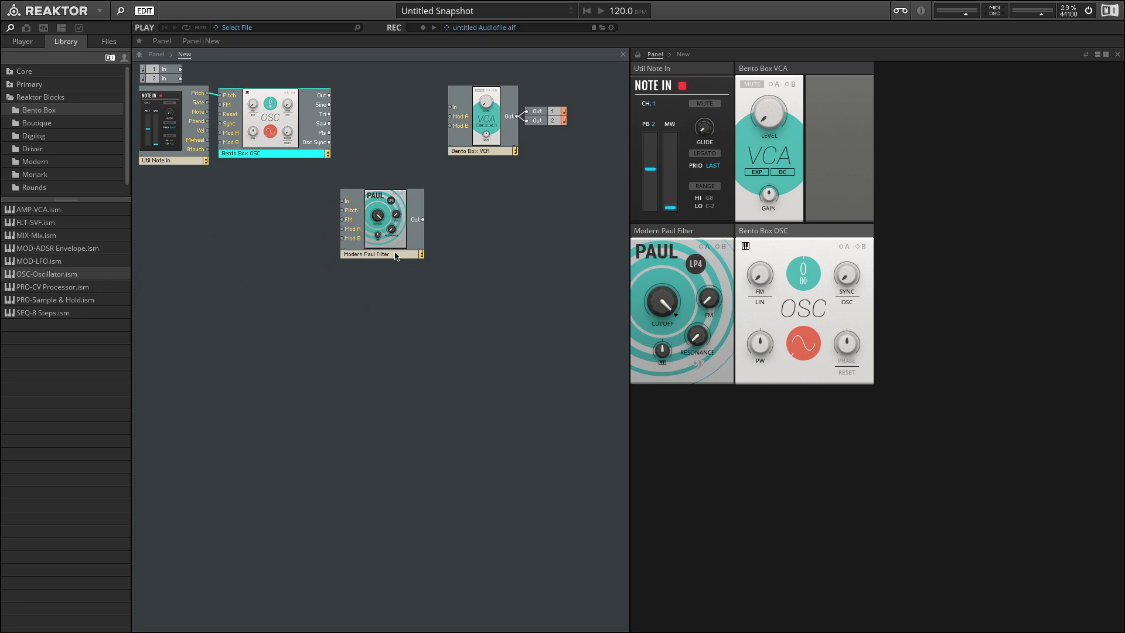
# Set the OSC to saw, route it through the Paul filter into the VCA, cutoff about 895 Hz.
pyautogui.click(803, 354)
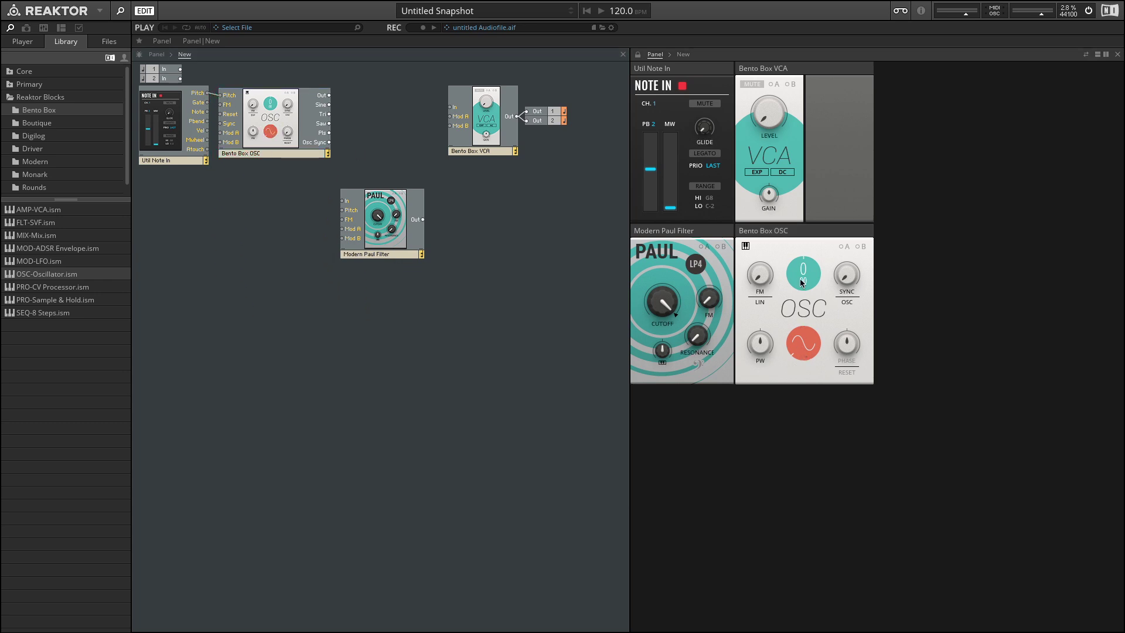
pyautogui.click(798, 343)
pyautogui.moveTo(324, 96); pyautogui.dragTo(343, 201)
pyautogui.moveTo(422, 219); pyautogui.dragTo(458, 113)
pyautogui.moveTo(392, 234); pyautogui.dragTo(403, 125)
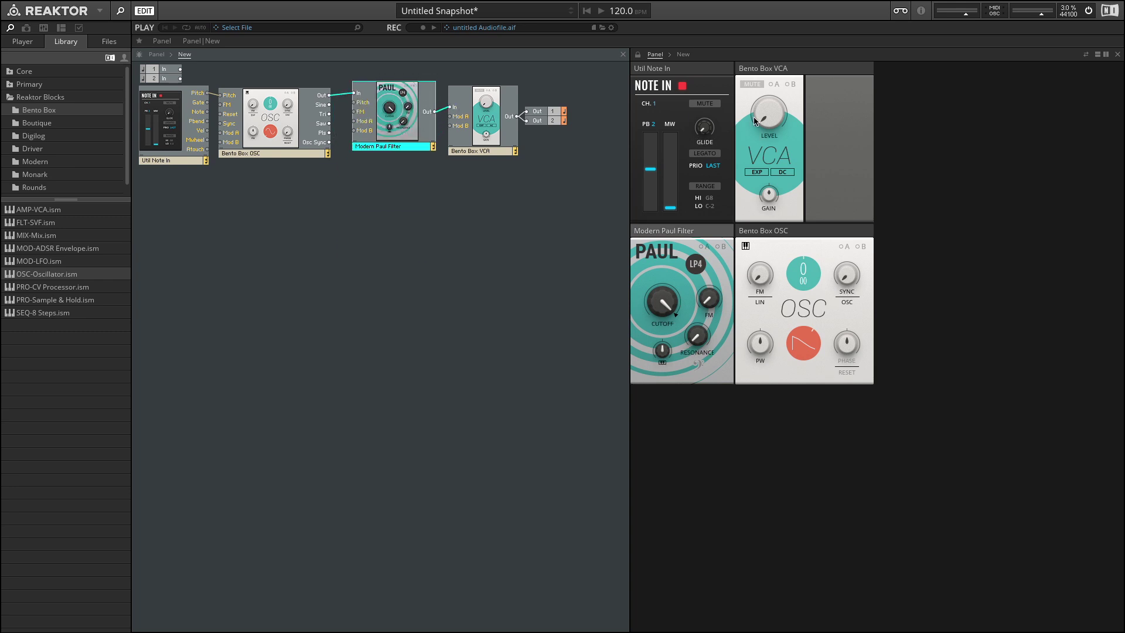
pyautogui.moveTo(772, 122); pyautogui.dragTo(767, 61)
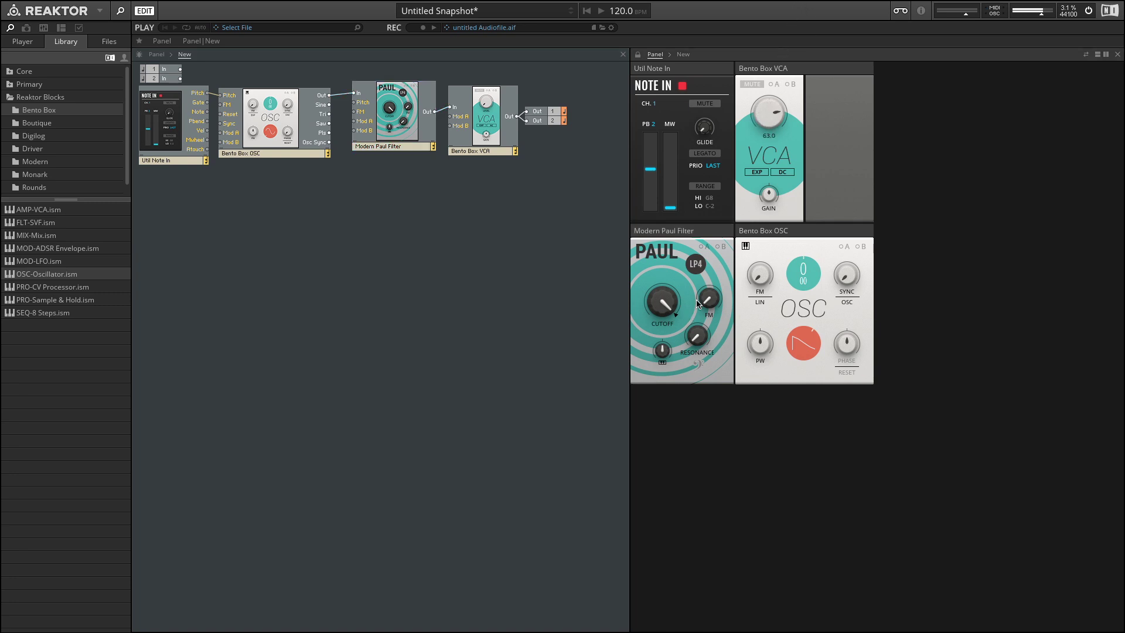
pyautogui.moveTo(674, 304); pyautogui.dragTo(678, 523)
# Raise Paul filter resonance to 78.5 and sweep cutoff from 982 Hz down to 43.6 Hz and back.
pyautogui.moveTo(638, 314)
pyautogui.moveTo(700, 343); pyautogui.dragTo(696, 238)
pyautogui.moveTo(668, 313); pyautogui.dragTo(693, 300)
pyautogui.moveTo(698, 339); pyautogui.dragTo(697, 324)
pyautogui.moveTo(656, 304); pyautogui.dragTo(709, 247)
pyautogui.moveTo(683, 337); pyautogui.dragTo(683, 338)
pyautogui.moveTo(656, 281); pyautogui.dragTo(658, 359)
pyautogui.moveTo(656, 317); pyautogui.dragTo(693, 175)
# Add the EFX-Driver block and feed the oscillator output into its In L and In R.
pyautogui.click(36, 150)
pyautogui.moveTo(28, 211); pyautogui.dragTo(395, 202)
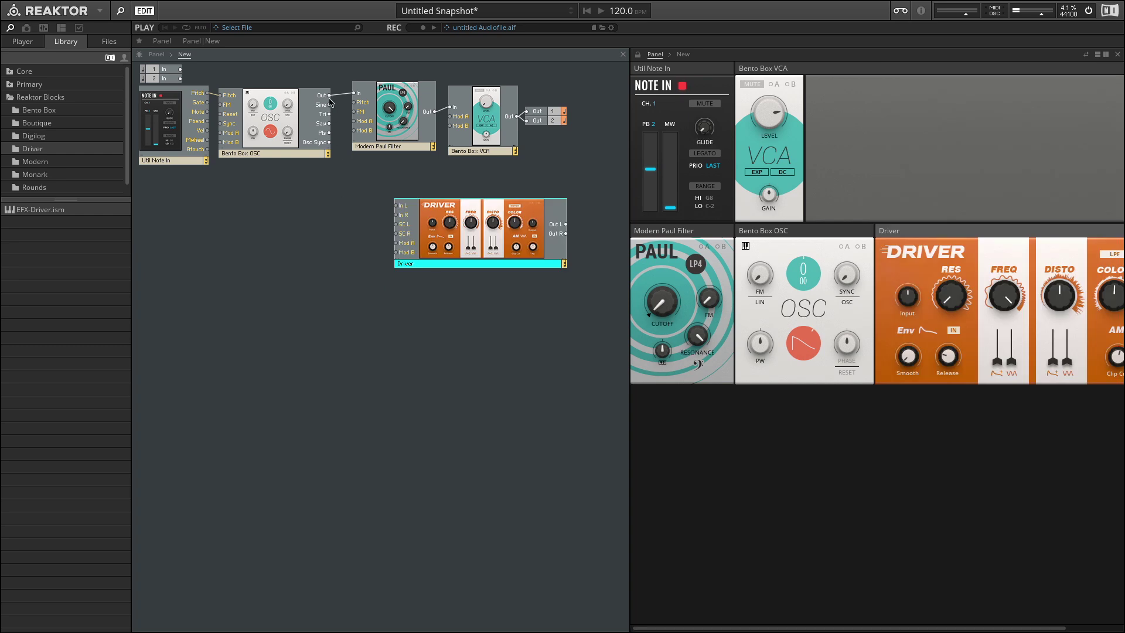
pyautogui.moveTo(330, 102); pyautogui.dragTo(396, 206)
pyautogui.moveTo(326, 98); pyautogui.dragTo(329, 96)
# Route Driver Out L and Out R to main outputs 1 and 2, then tidy the layout.
pyautogui.moveTo(566, 224); pyautogui.dragTo(529, 112)
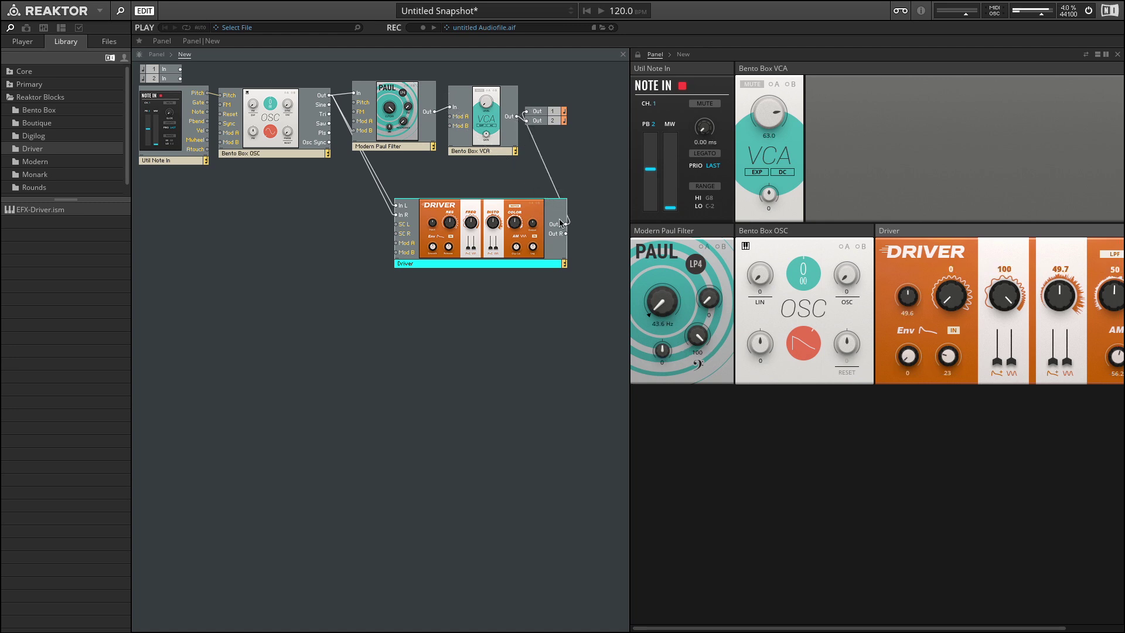
pyautogui.hscroll(3, 1074, 304)
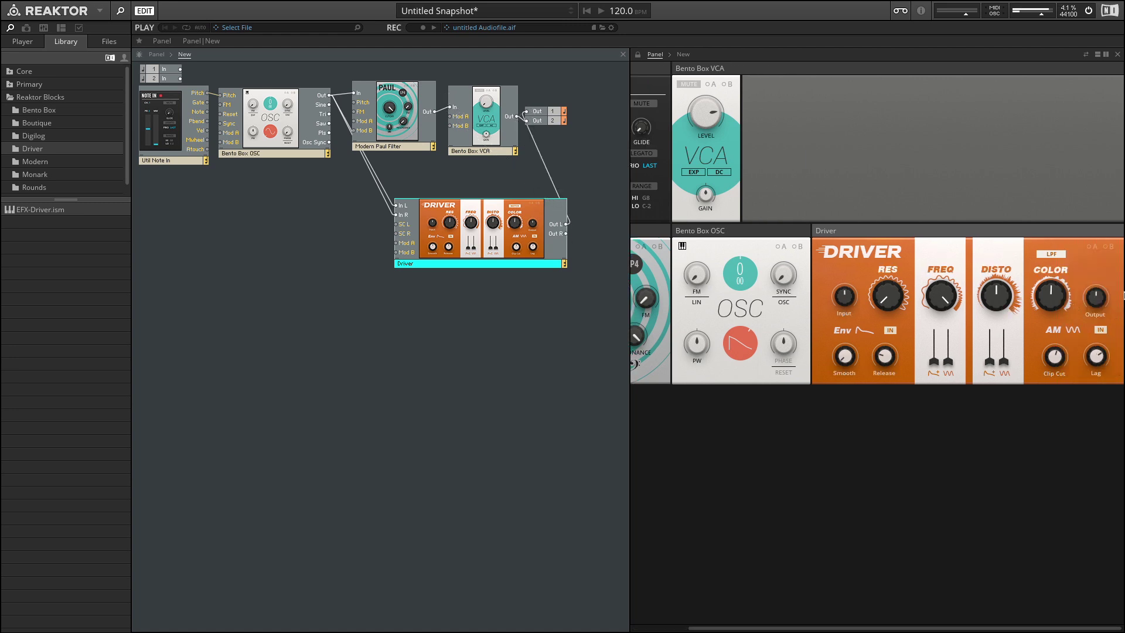
pyautogui.click(1102, 300)
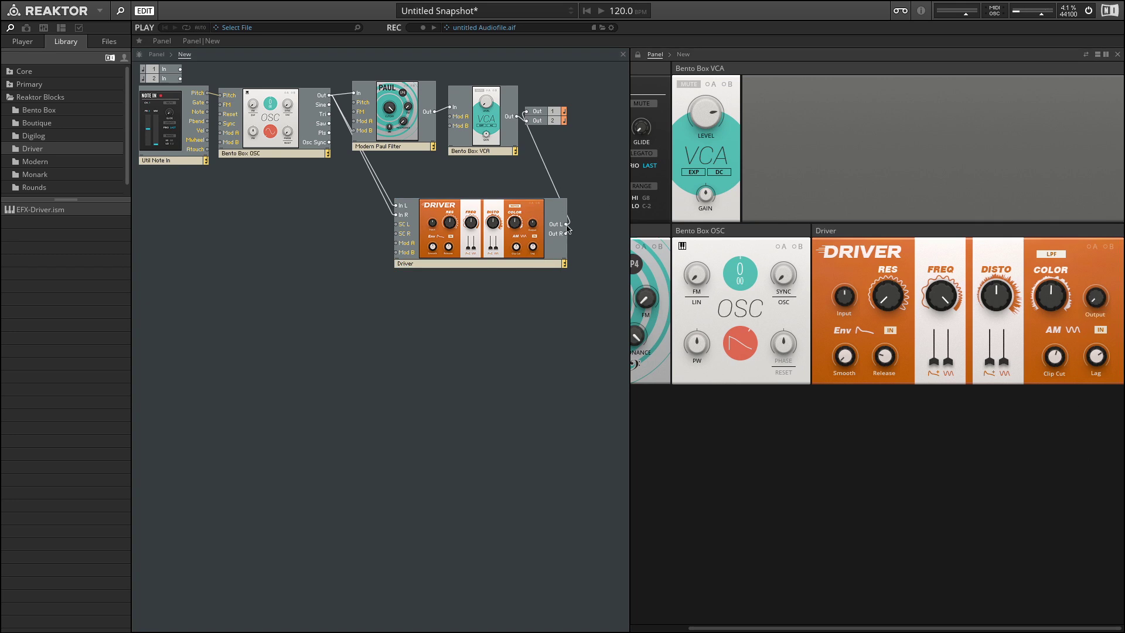
pyautogui.moveTo(566, 233); pyautogui.dragTo(596, 221)
pyautogui.click(544, 116)
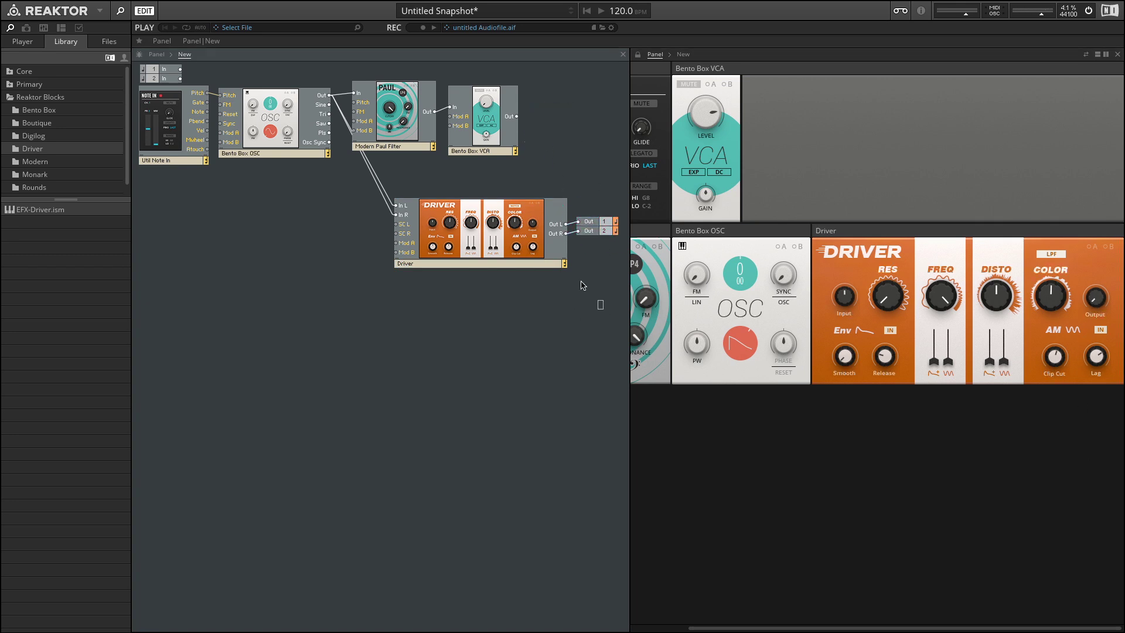
pyautogui.moveTo(604, 309); pyautogui.dragTo(396, 234)
pyautogui.moveTo(510, 251); pyautogui.dragTo(465, 223)
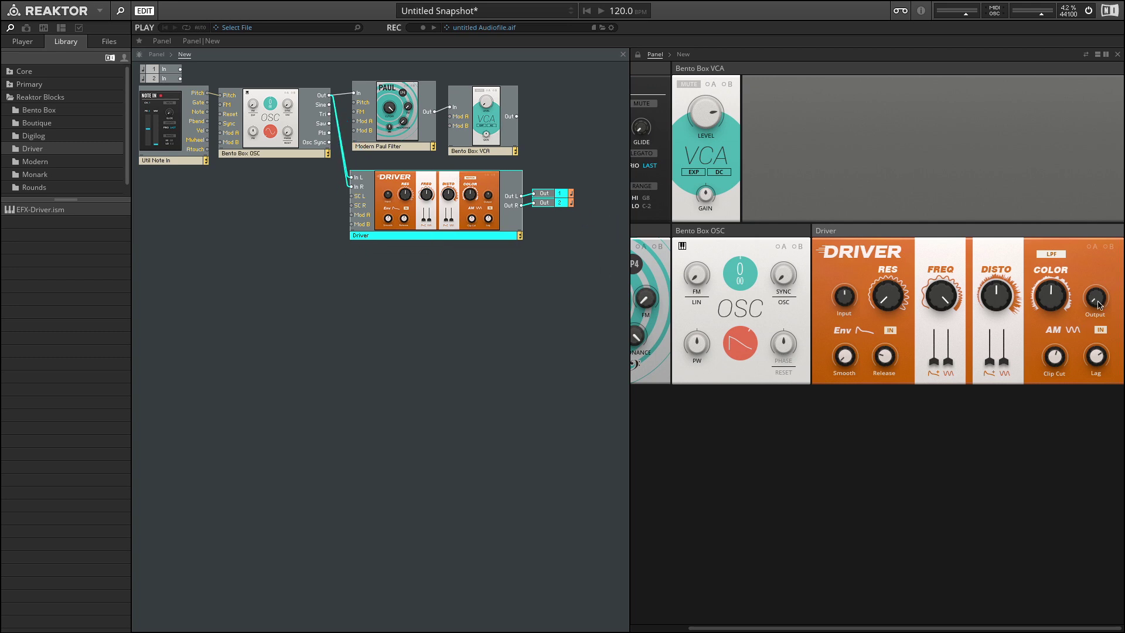
pyautogui.click(1099, 54)
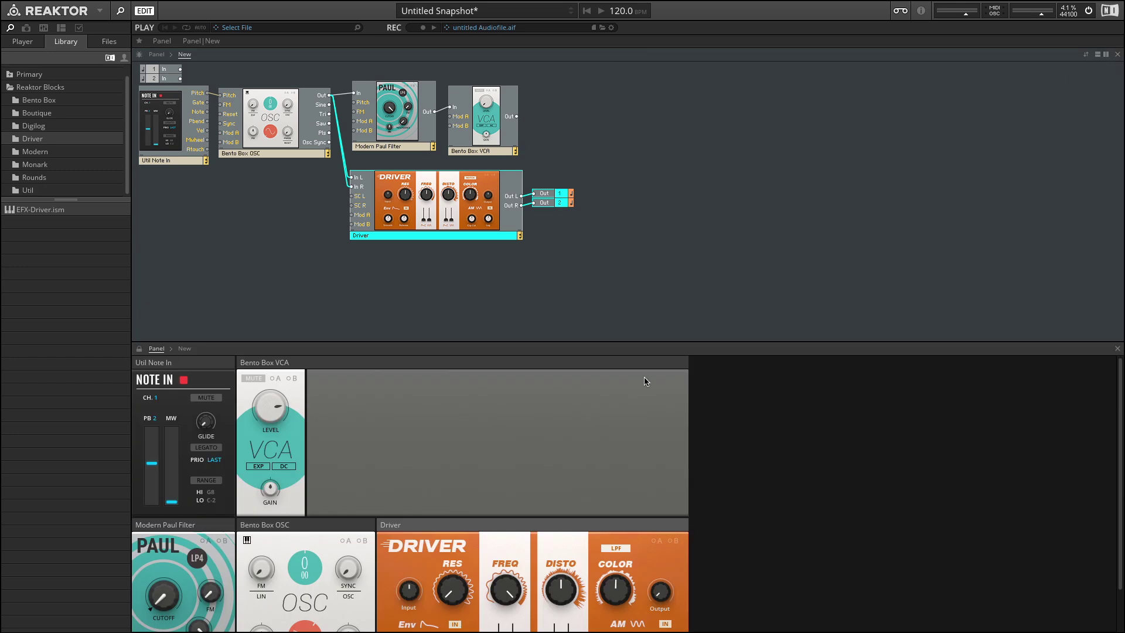
# Stack the panel above the structure, move the Paul filter, OSC and Driver into the top row, and set Driver frequency 3.1.
pyautogui.click(1085, 55)
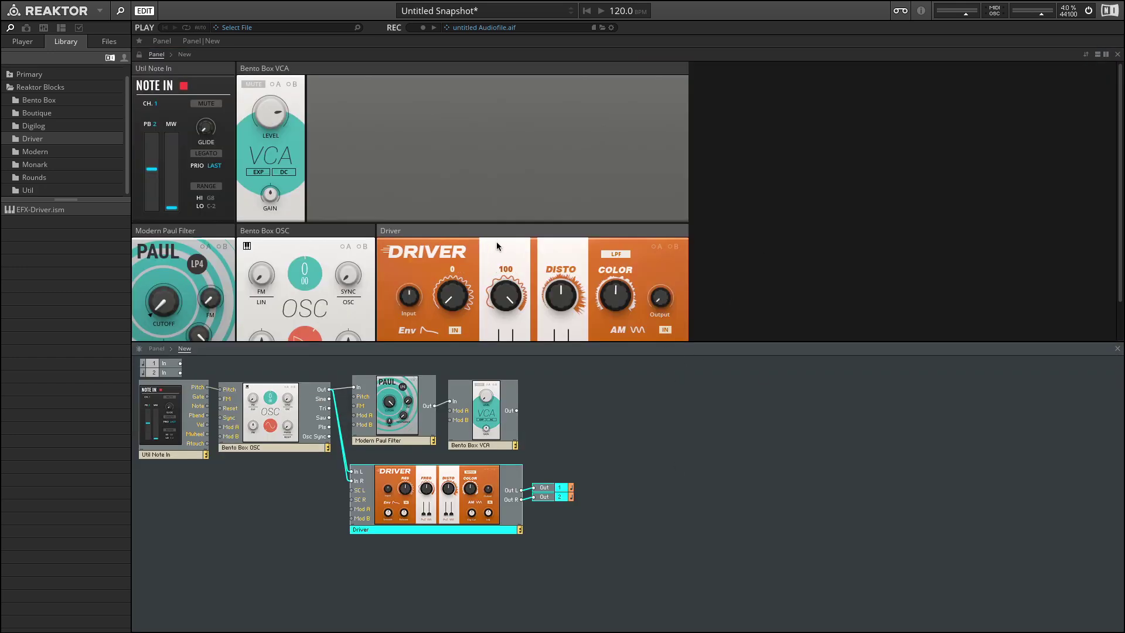
pyautogui.click(186, 233)
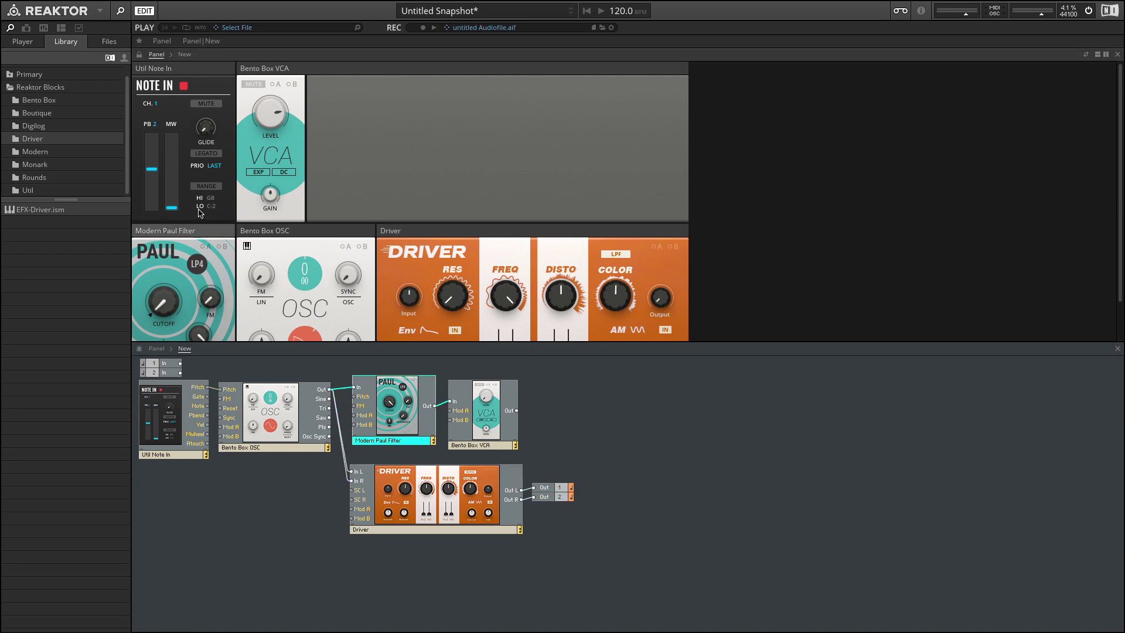
pyautogui.moveTo(194, 236); pyautogui.dragTo(252, 65)
pyautogui.click(205, 231)
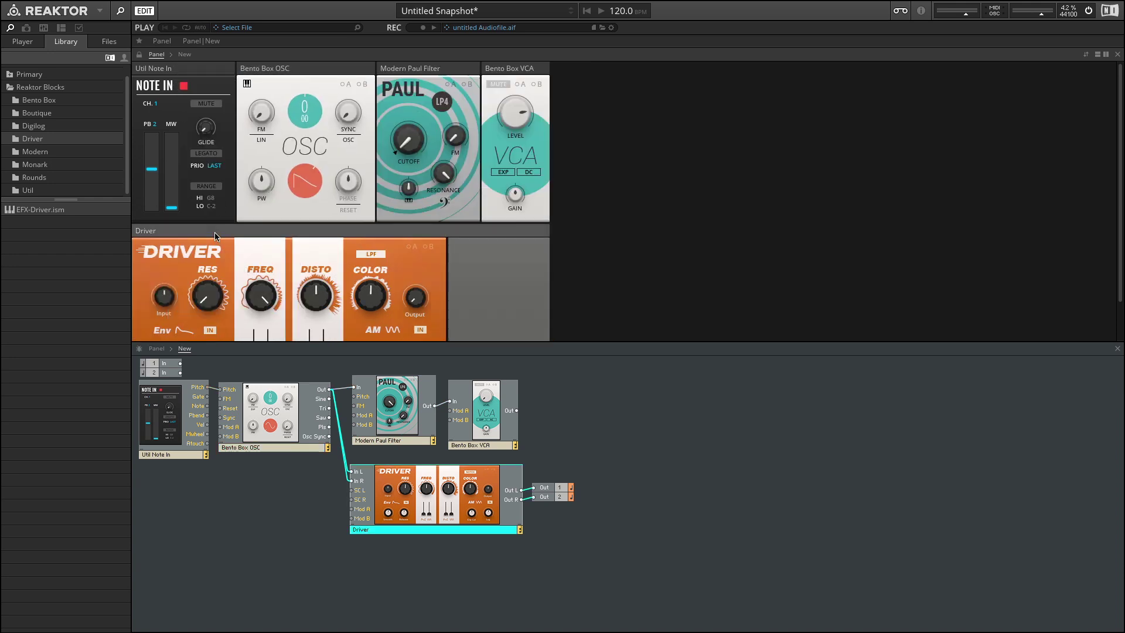
pyautogui.moveTo(214, 232); pyautogui.dragTo(643, 70)
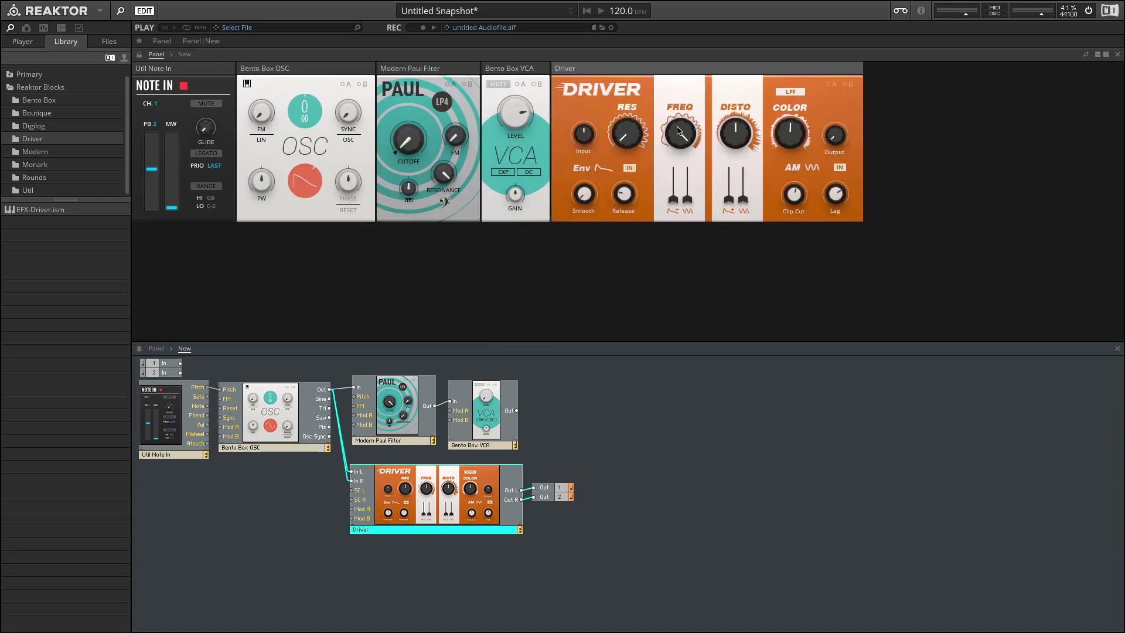
pyautogui.moveTo(678, 130); pyautogui.dragTo(682, 348)
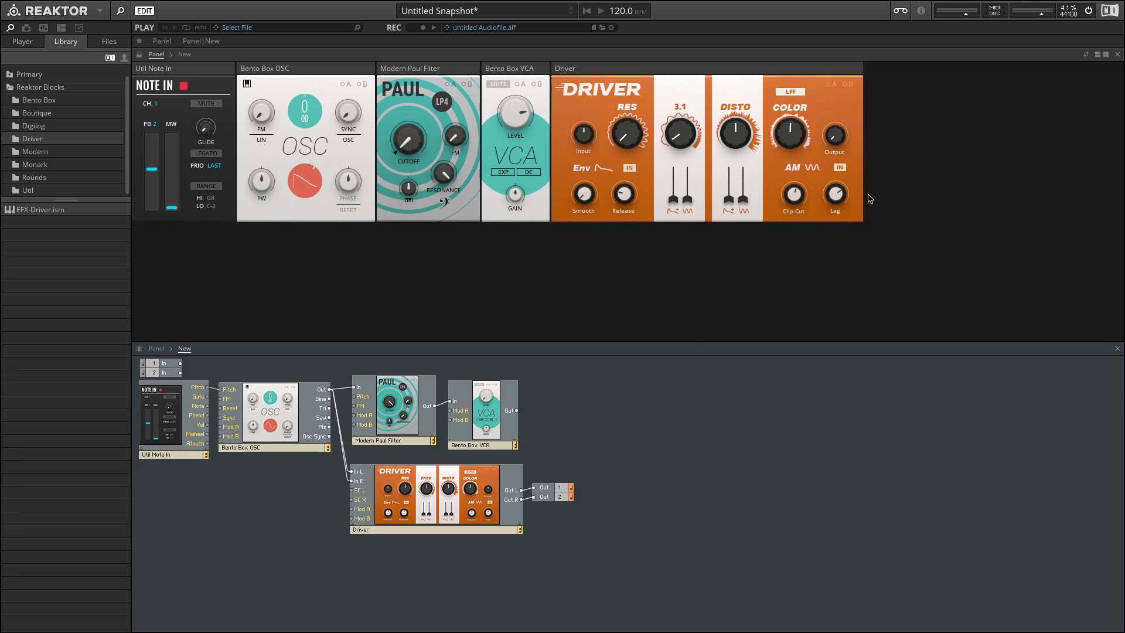
# Set Driver Clip Cut to 30.8, frequency to 50.7, resonance mid, distortion and colour fully down.
pyautogui.moveTo(834, 142)
pyautogui.moveTo(833, 132); pyautogui.dragTo(839, 97)
pyautogui.moveTo(674, 148); pyautogui.dragTo(697, 50)
pyautogui.moveTo(680, 134); pyautogui.dragTo(681, 199)
pyautogui.moveTo(623, 142); pyautogui.dragTo(626, 111)
pyautogui.moveTo(740, 132); pyautogui.dragTo(728, 307)
pyautogui.moveTo(793, 150); pyautogui.dragTo(777, 285)
# Retune the Driver frequency through 62.5 and 64 to 46.6, with resonance at 89.3.
pyautogui.moveTo(690, 136); pyautogui.dragTo(835, 172)
pyautogui.moveTo(661, 146); pyautogui.dragTo(725, 3)
pyautogui.moveTo(627, 134); pyautogui.dragTo(649, 50)
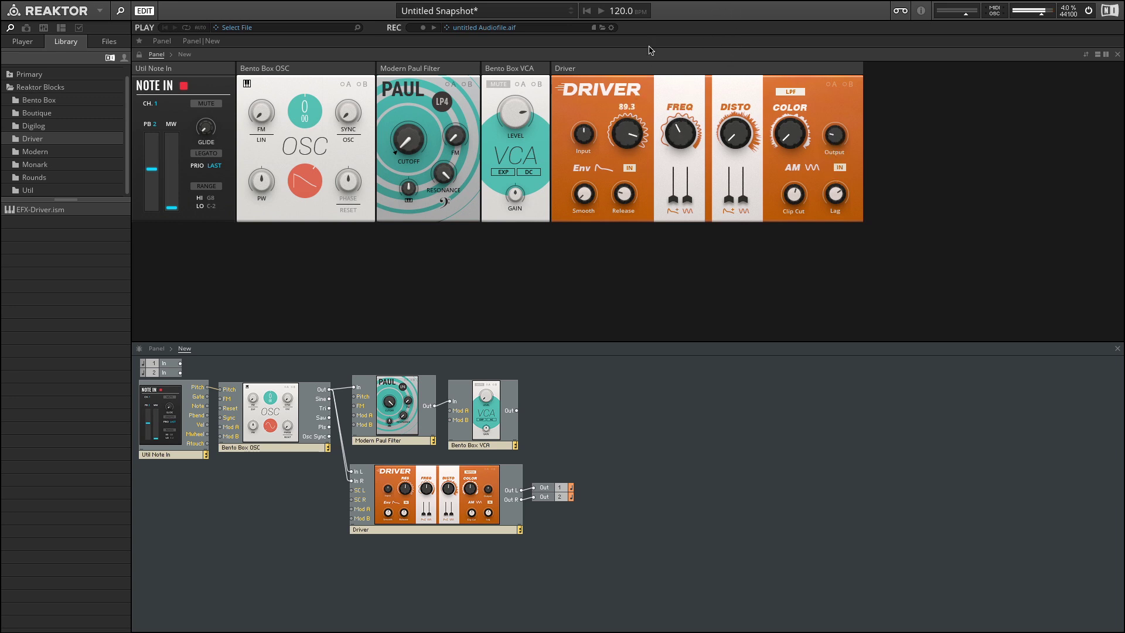
pyautogui.moveTo(680, 123); pyautogui.dragTo(712, 246)
# Raise Driver distortion to 47.1, frequency to about 53, colour to about 51.5, and restore the output.
pyautogui.moveTo(740, 147); pyautogui.dragTo(753, 39)
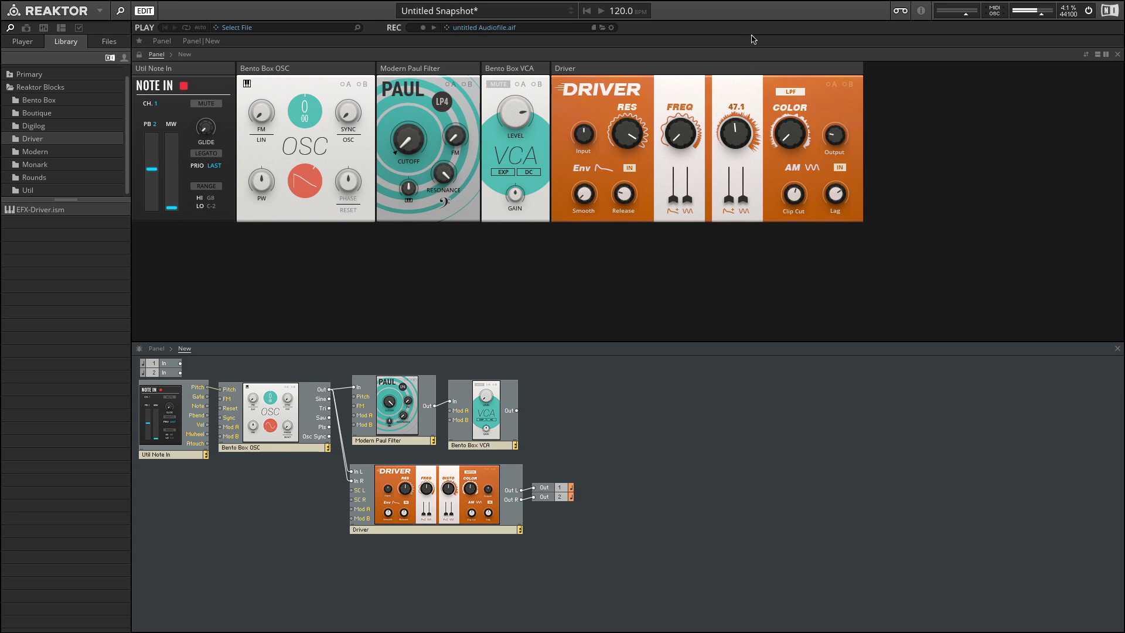
pyautogui.moveTo(680, 134); pyautogui.dragTo(720, 1)
pyautogui.click(685, 132)
pyautogui.moveTo(684, 124); pyautogui.dragTo(693, 140)
pyautogui.moveTo(837, 134); pyautogui.dragTo(840, 401)
pyautogui.moveTo(784, 141); pyautogui.dragTo(807, 25)
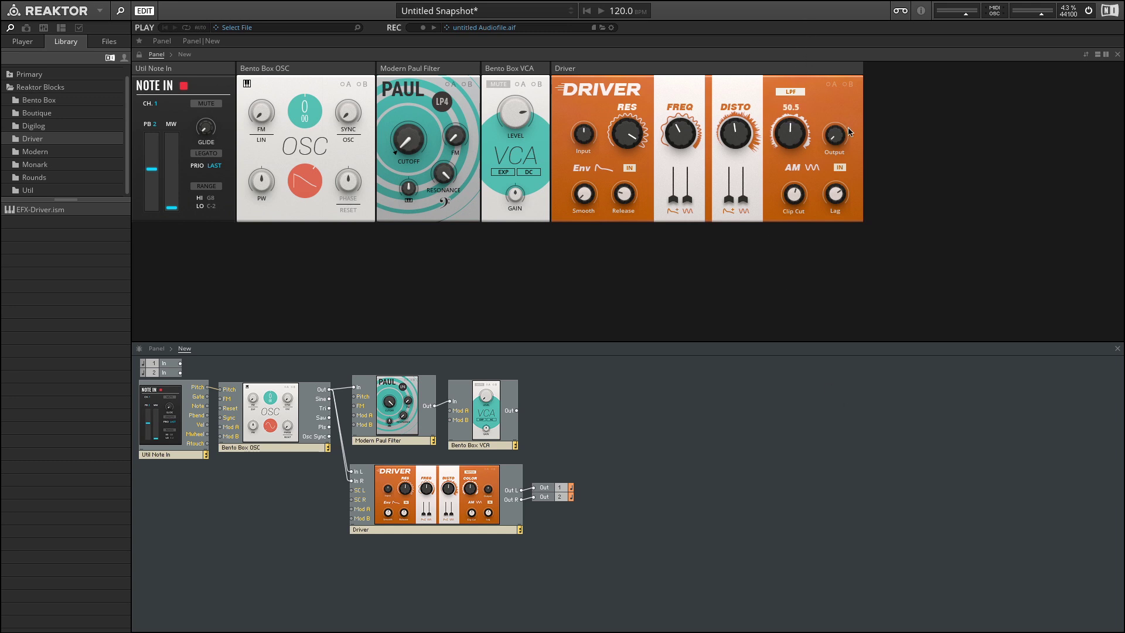
pyautogui.moveTo(849, 132); pyautogui.dragTo(839, 123)
pyautogui.moveTo(681, 133); pyautogui.dragTo(708, 72)
pyautogui.moveTo(792, 140); pyautogui.dragTo(806, 55)
# Sweep Driver frequency between 88.5 and 26.3, settling at 65.8, with resonance and distortion down.
pyautogui.moveTo(751, 140); pyautogui.dragTo(753, 74)
pyautogui.moveTo(681, 132); pyautogui.dragTo(687, 97)
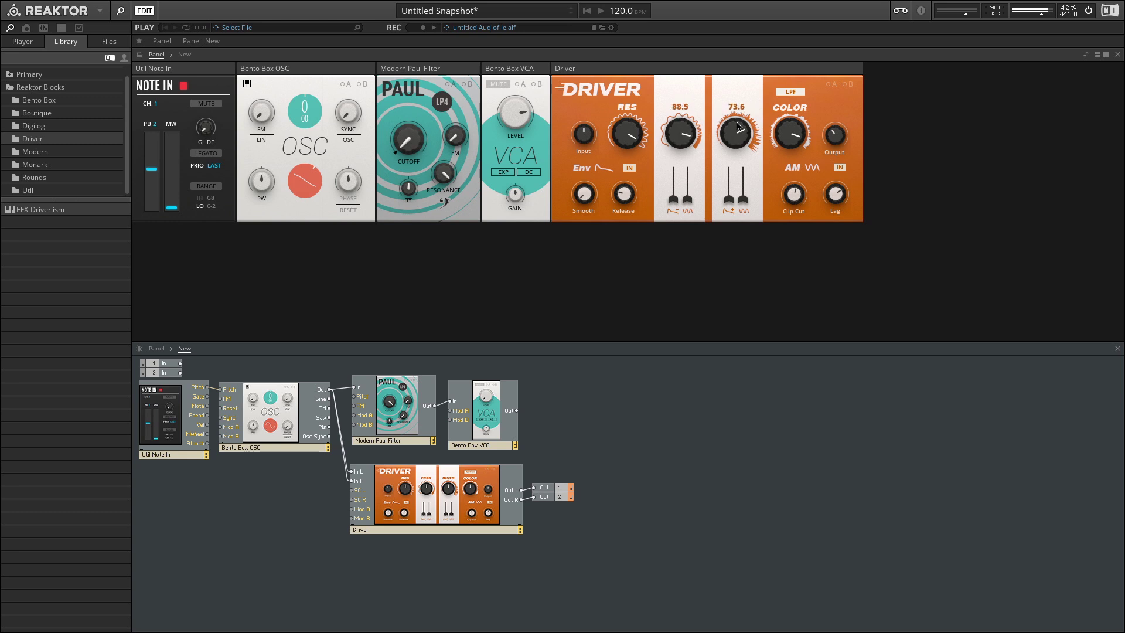
pyautogui.moveTo(738, 128); pyautogui.dragTo(680, 145)
pyautogui.moveTo(703, 197); pyautogui.dragTo(728, 275)
pyautogui.moveTo(790, 134); pyautogui.dragTo(736, 63)
pyautogui.moveTo(687, 132); pyautogui.dragTo(693, 44)
pyautogui.moveTo(618, 138); pyautogui.dragTo(672, 406)
pyautogui.moveTo(736, 126); pyautogui.dragTo(750, 406)
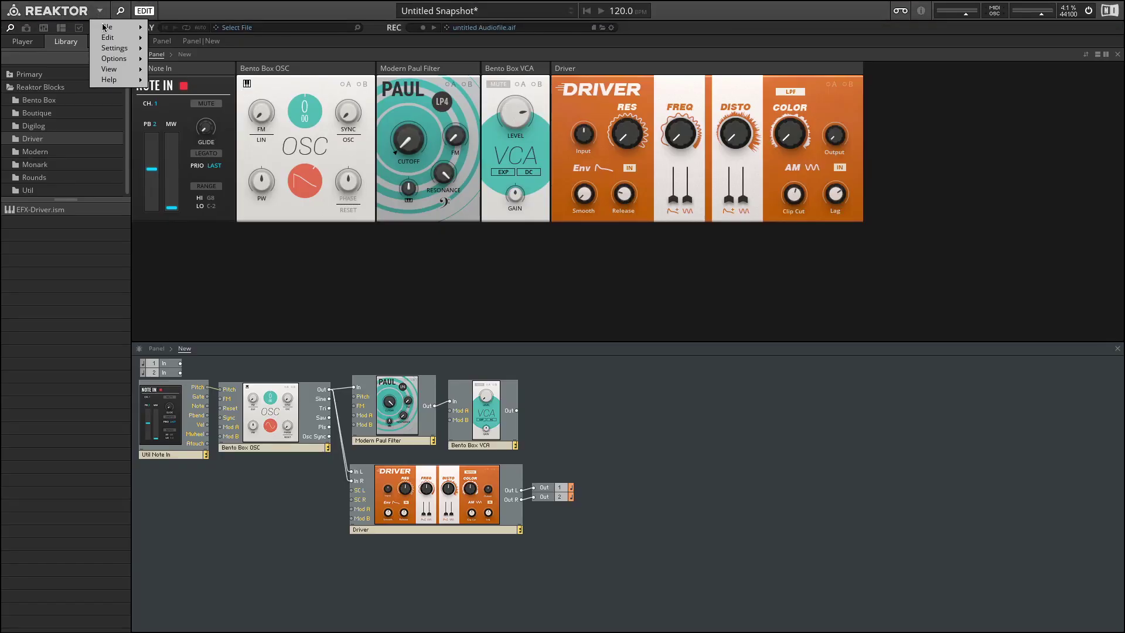
# Reopen the recent sequencer ensemble without saving the current patch and hide its structure view.
pyautogui.moveTo(105, 27)
pyautogui.moveTo(255, 48)
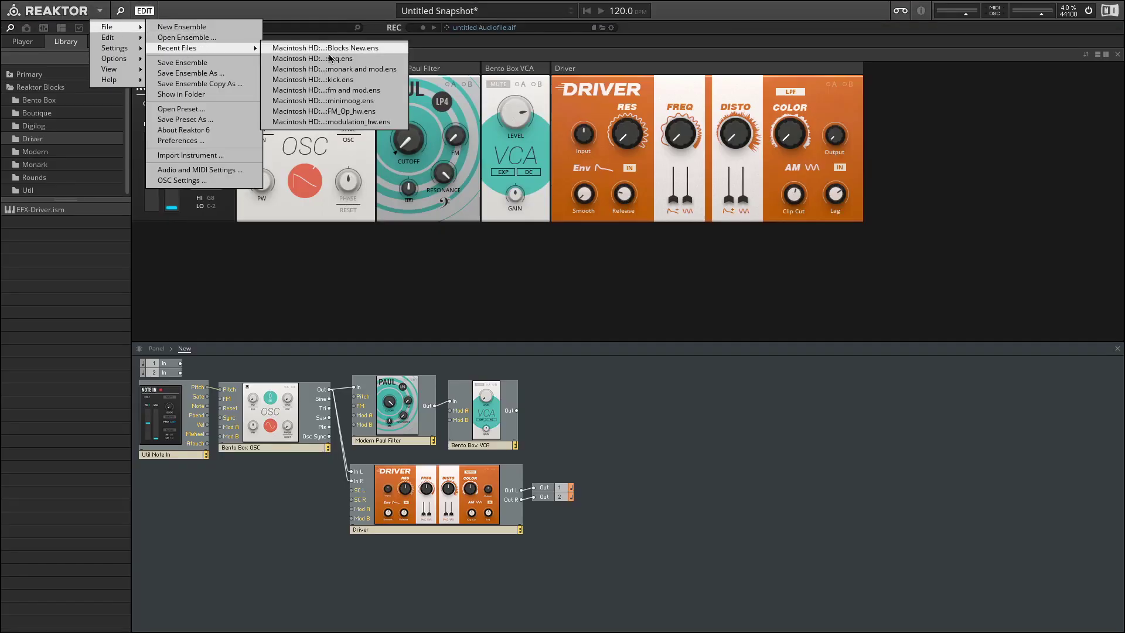
pyautogui.click(330, 58)
pyautogui.click(609, 206)
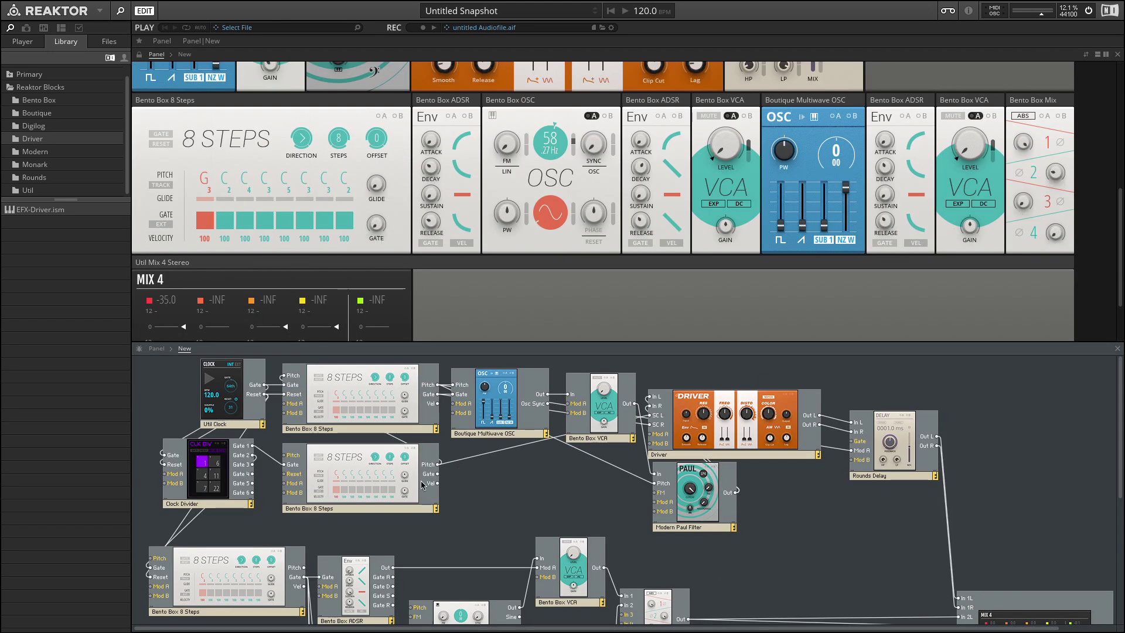
pyautogui.click(1118, 349)
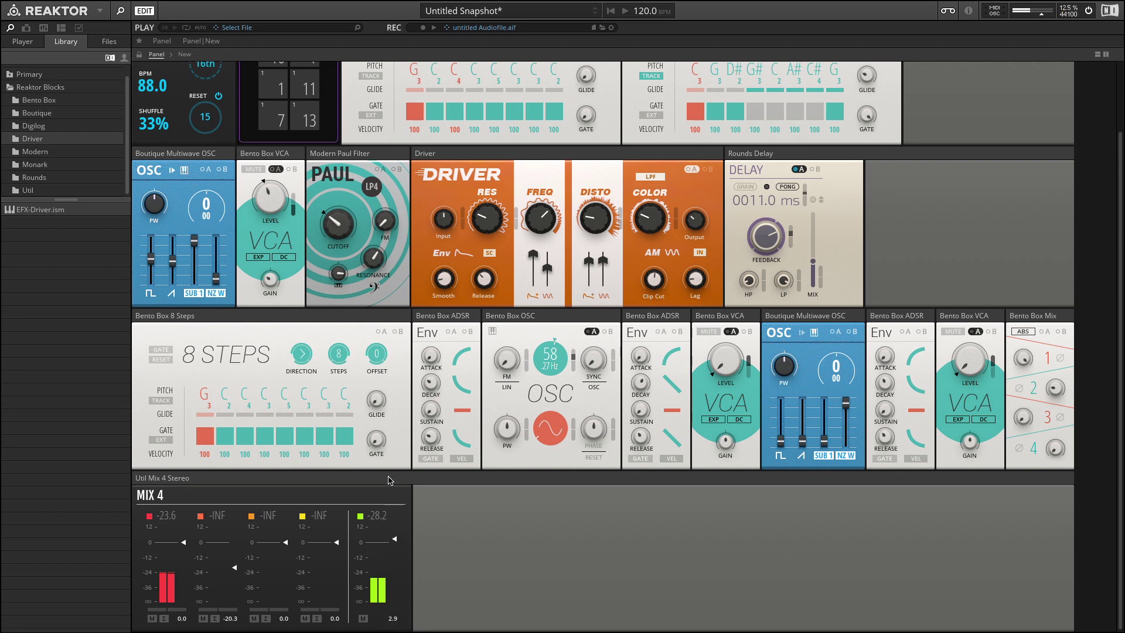
pyautogui.scroll(2, 154, 139)
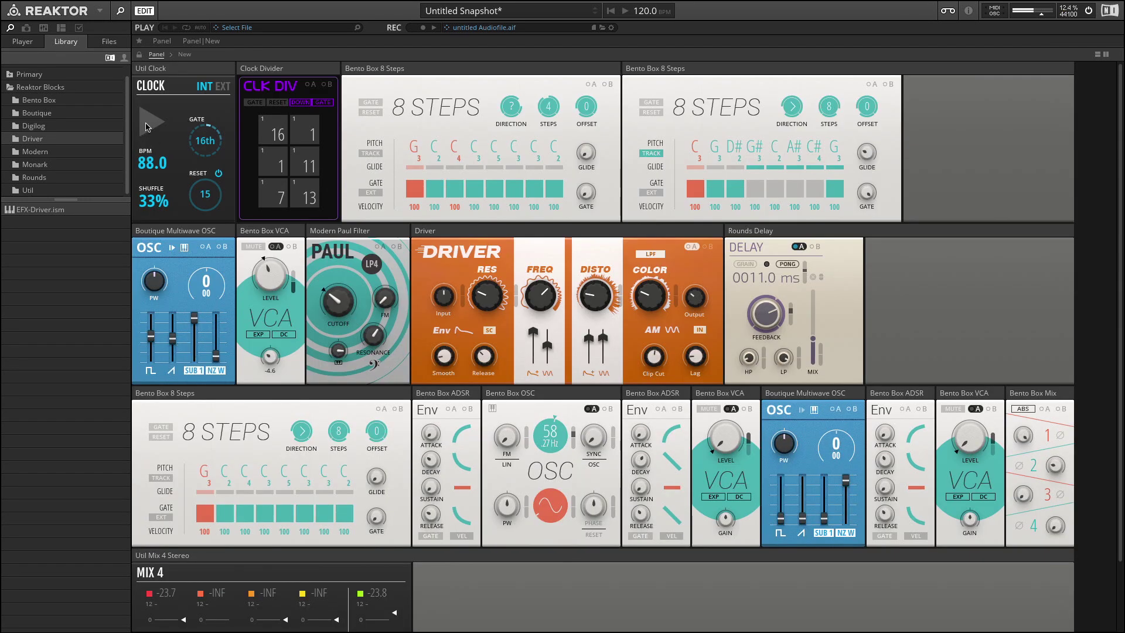
# Raise the Paul filter cutoff to 636 Hz, then further to 1.79 kHz.
pyautogui.scroll(-2, 335, 555)
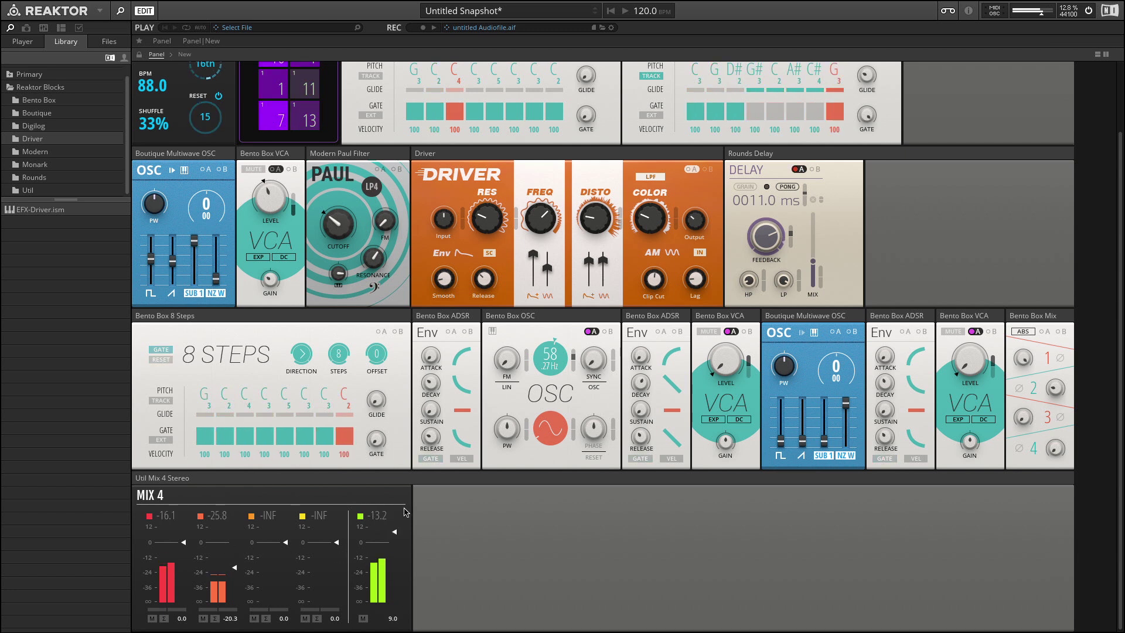
pyautogui.moveTo(343, 214); pyautogui.dragTo(349, 195)
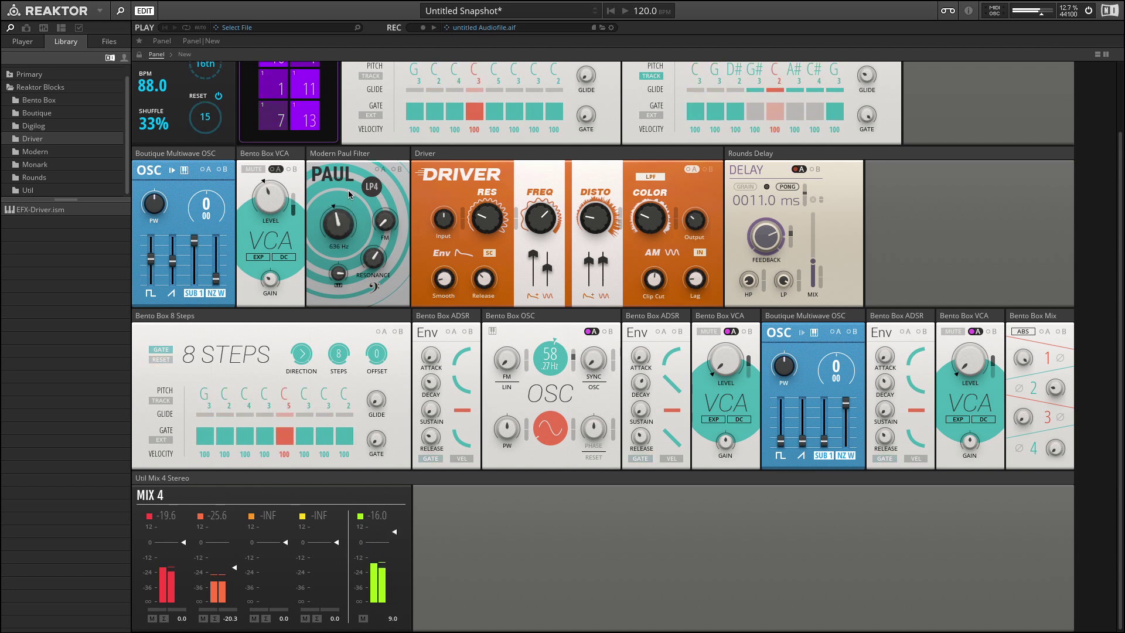
pyautogui.scroll(3, 333, 212)
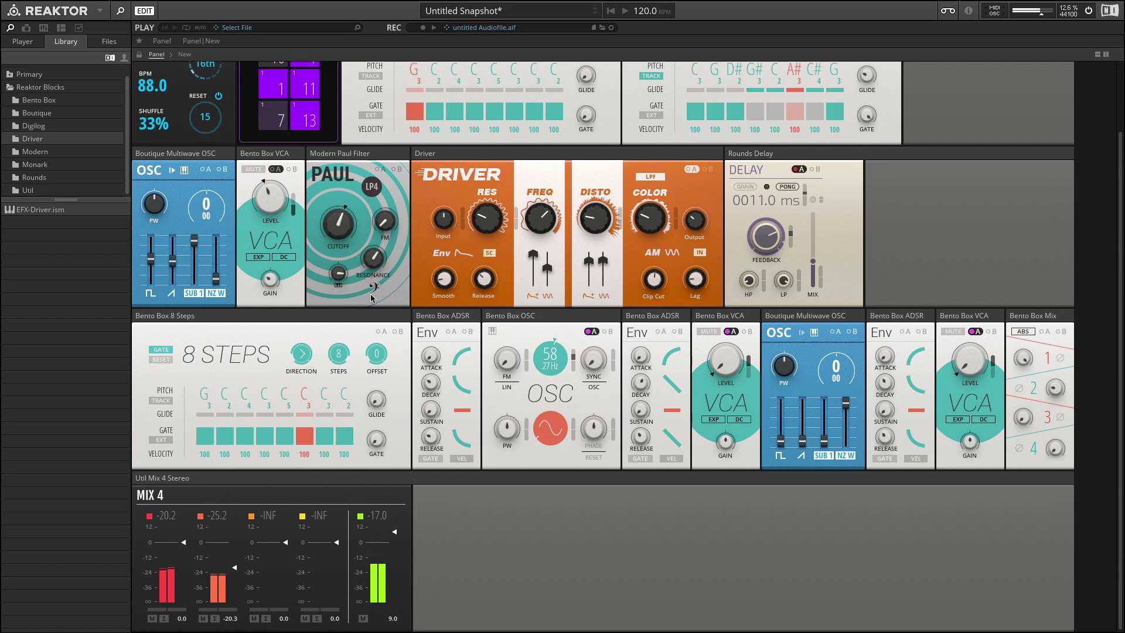
pyautogui.moveTo(331, 226); pyautogui.dragTo(343, 218)
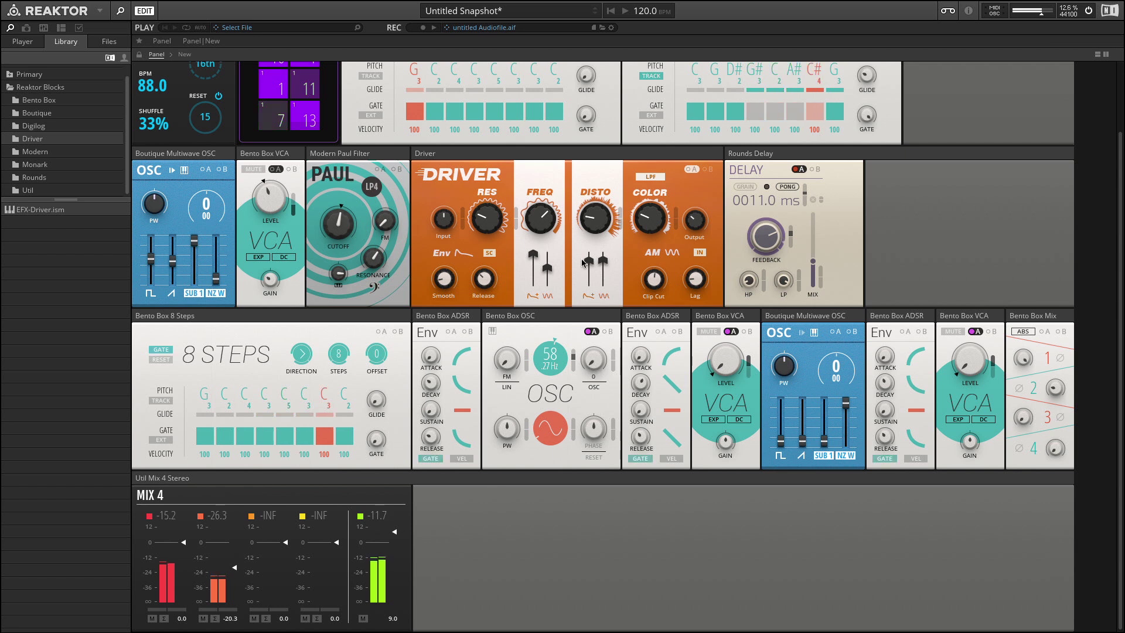
# Turn up the Driver filter's frequency, distortion and colour knobs.
pyautogui.moveTo(484, 220); pyautogui.dragTo(490, 195)
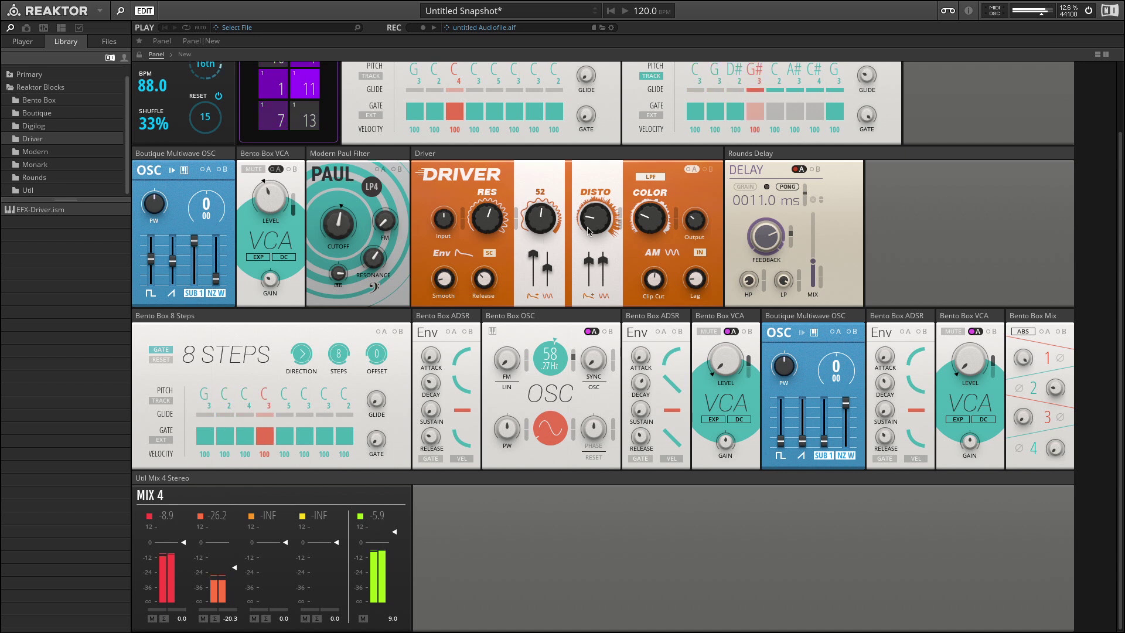
pyautogui.moveTo(589, 231); pyautogui.dragTo(590, 192)
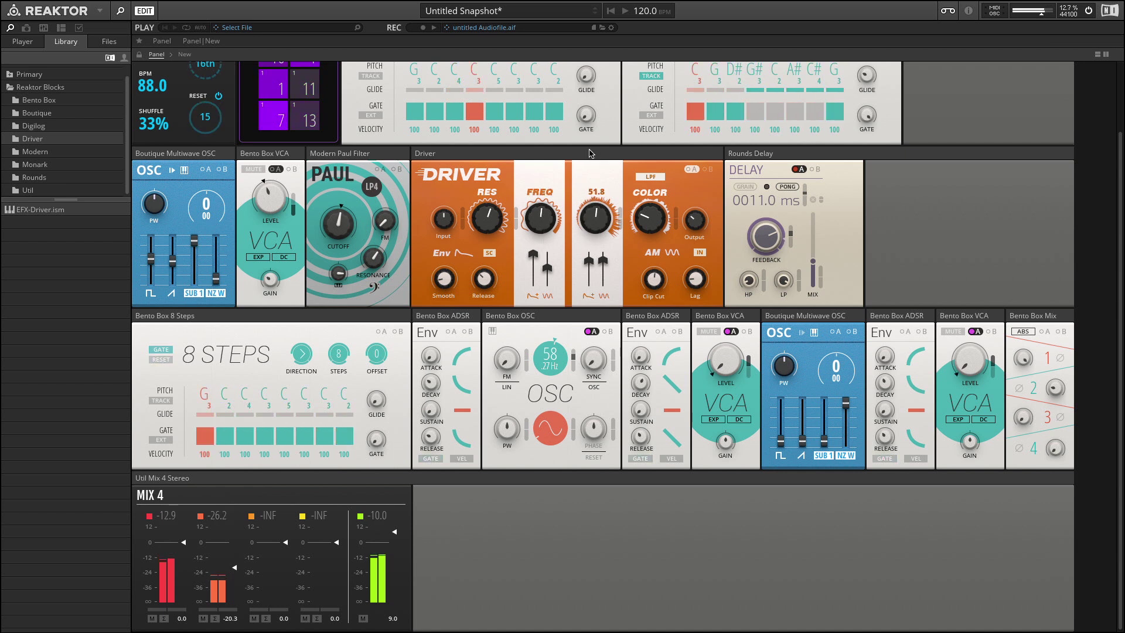
pyautogui.moveTo(648, 217); pyautogui.dragTo(649, 182)
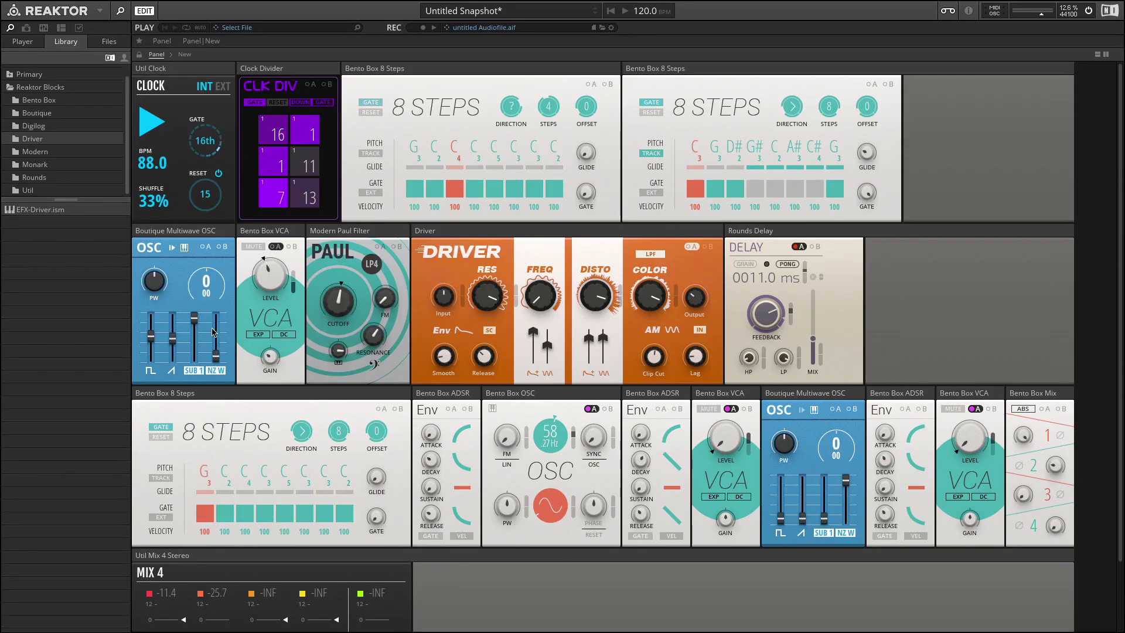
# Browse the Util folder and inspect the MIX-CV Mix and INT-Trig In block files.
pyautogui.click(53, 193)
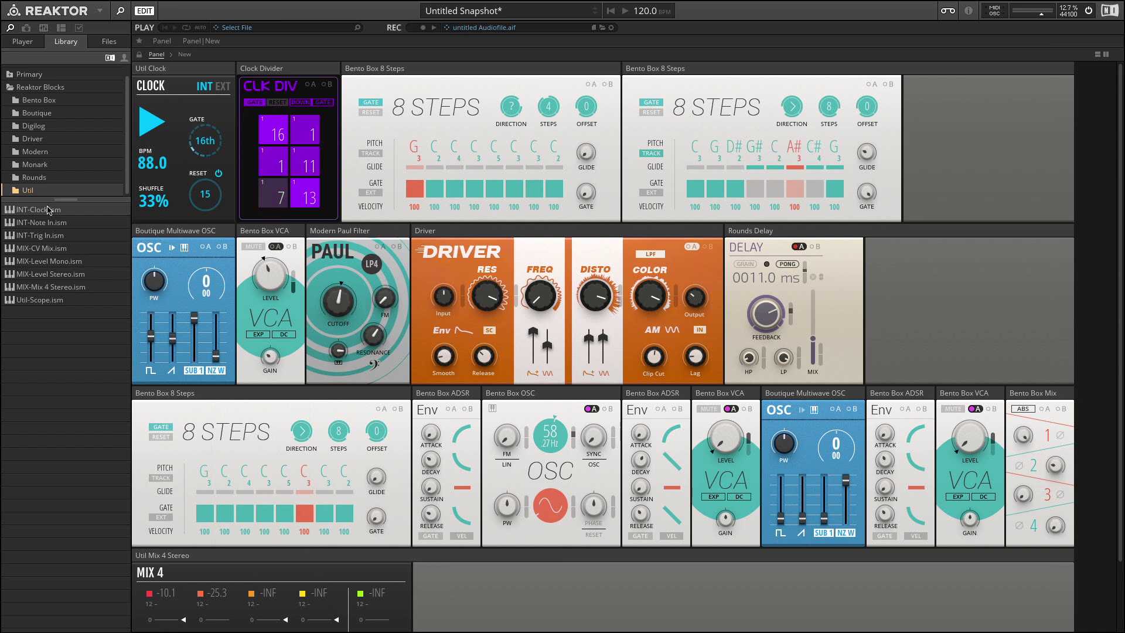
pyautogui.click(33, 249)
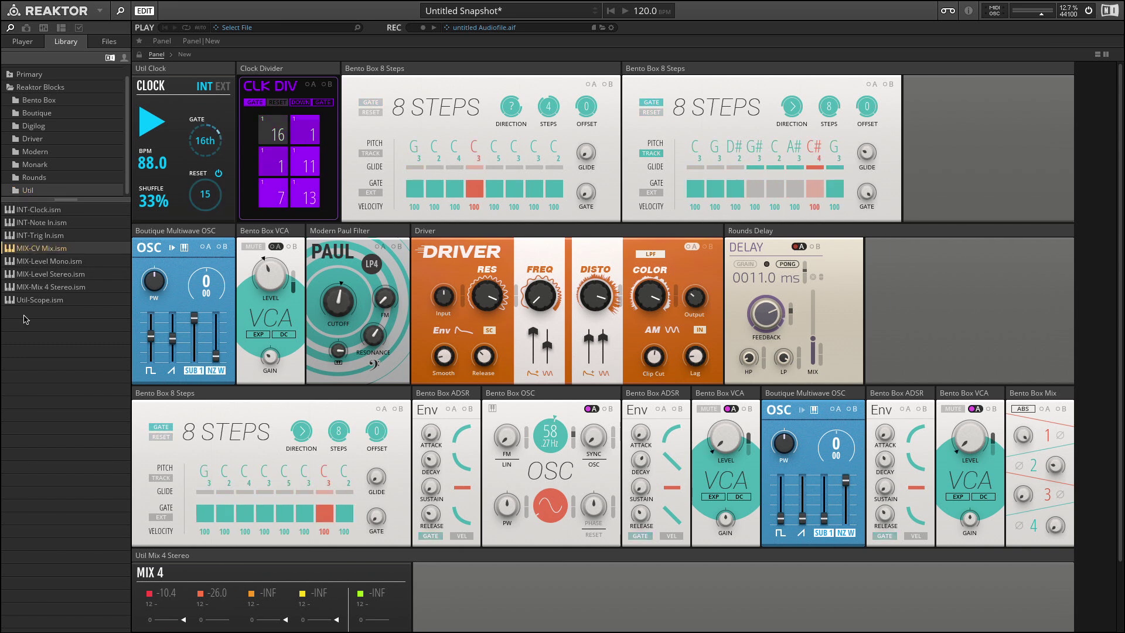
pyautogui.click(40, 235)
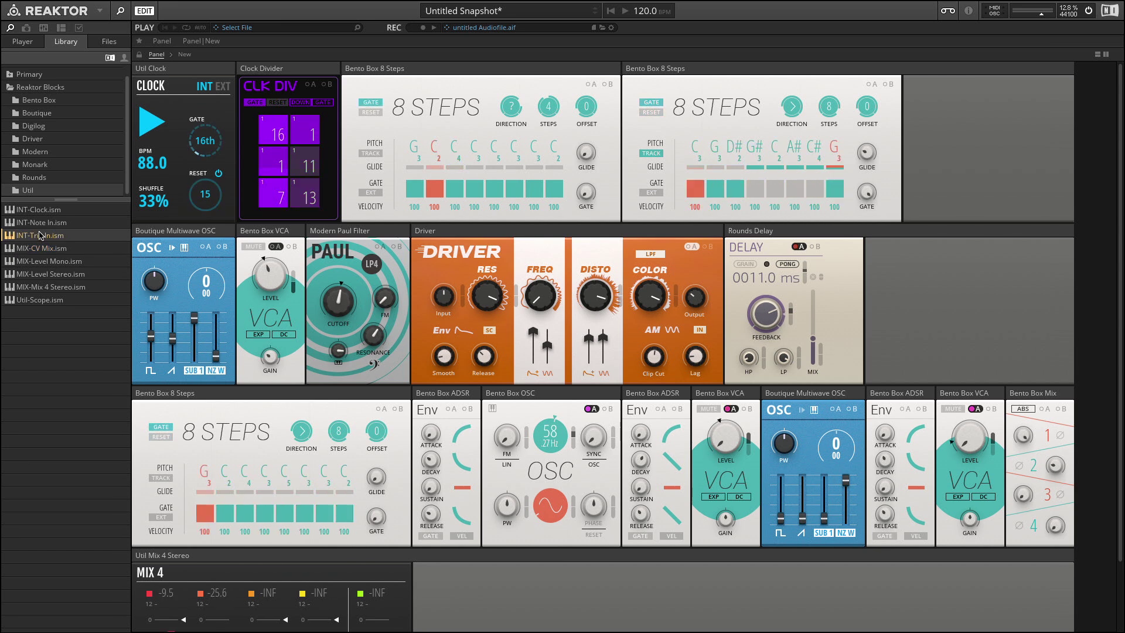
# Step through Rounds and Monark to the Modern folder, then switch to the ensemble structure view.
pyautogui.click(59, 177)
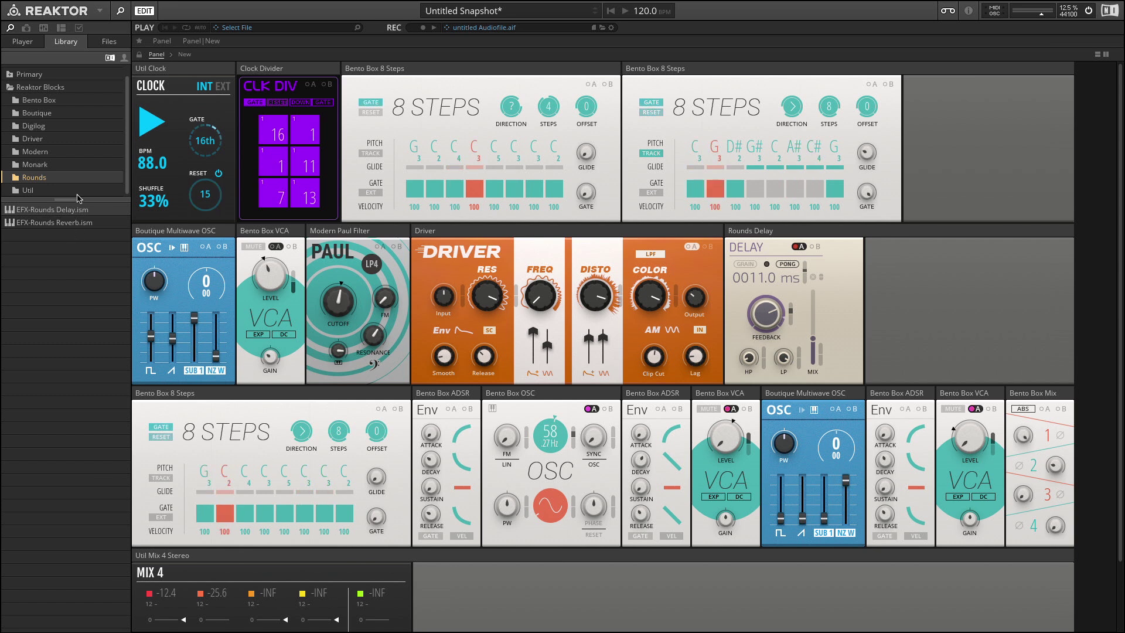
pyautogui.click(40, 166)
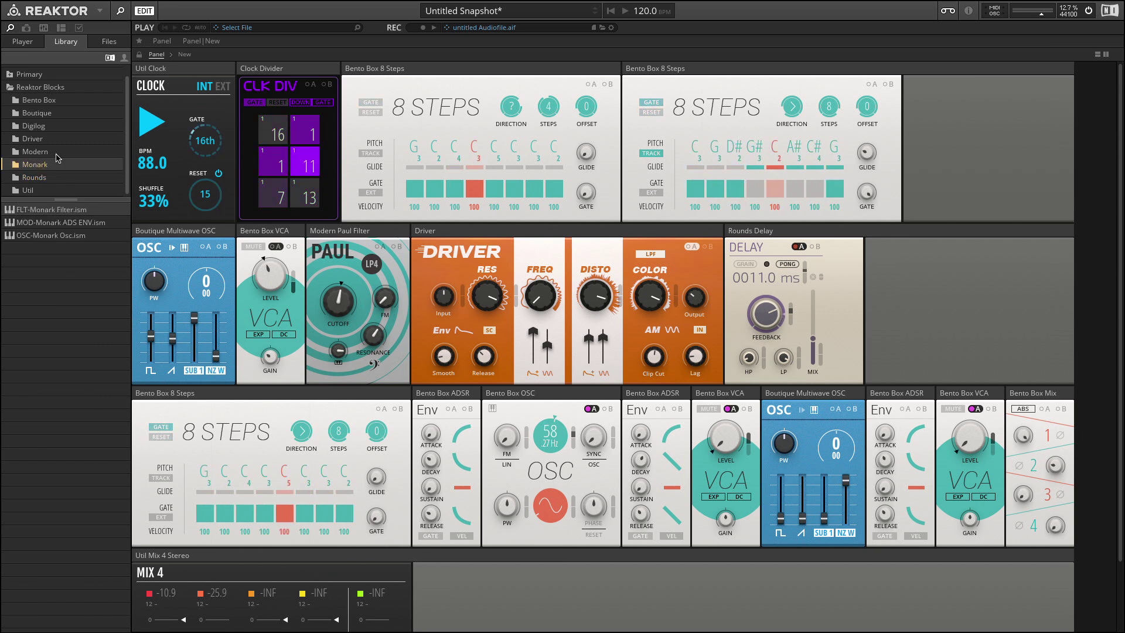
pyautogui.click(56, 153)
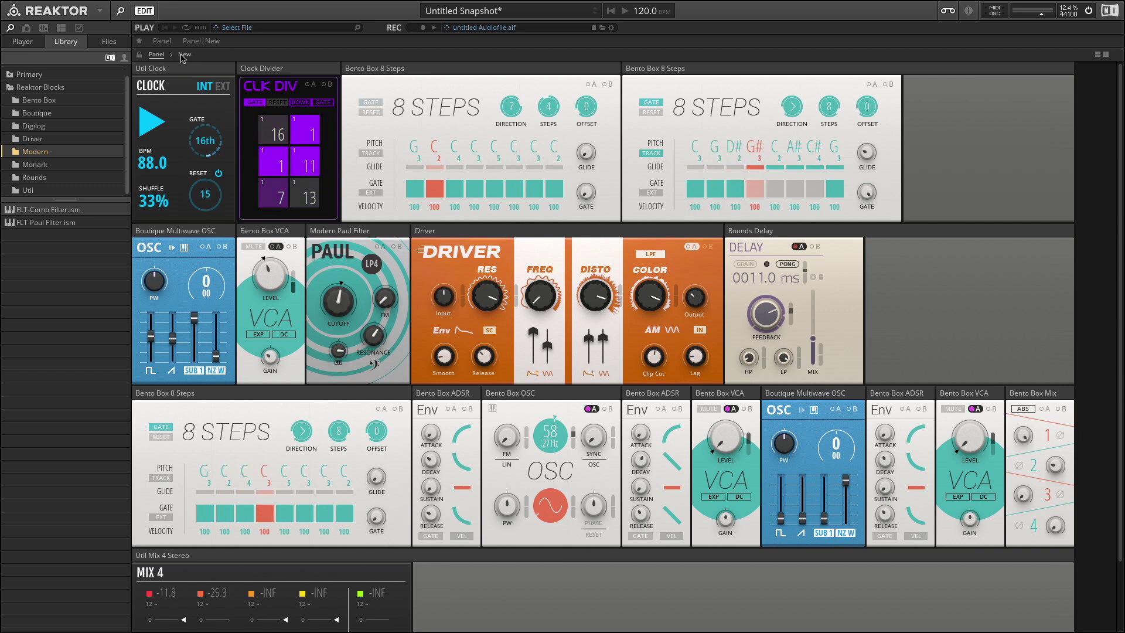
pyautogui.press('F5')
# Place the FLT-Comb Filter block after Mix 4, then go back to the panel view.
pyautogui.moveTo(10, 216); pyautogui.dragTo(661, 295)
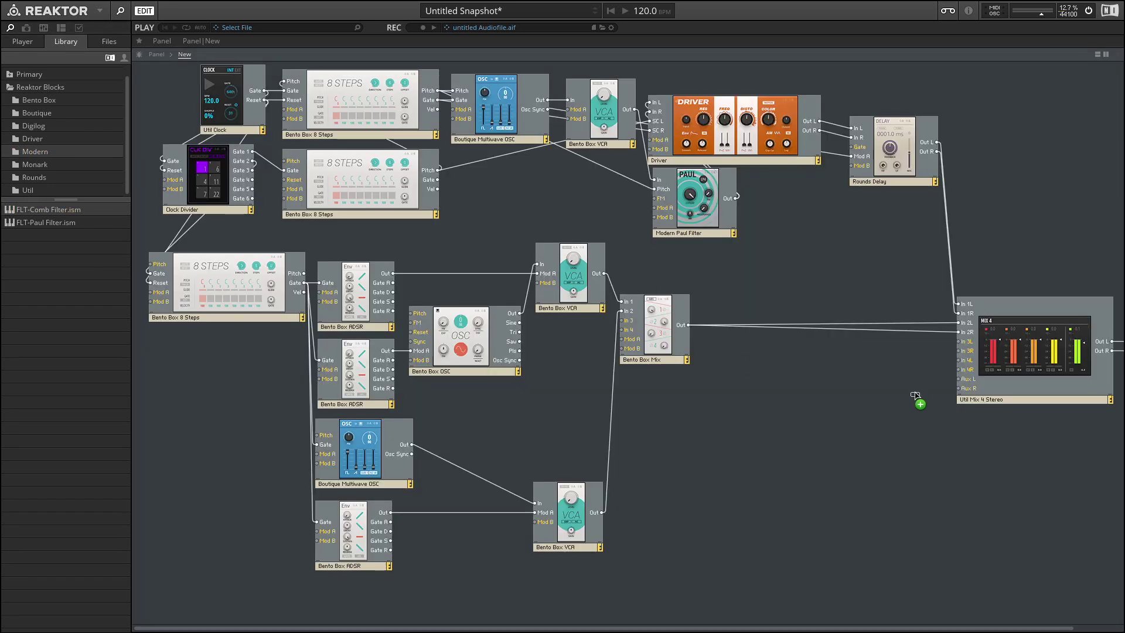
pyautogui.moveTo(1085, 452); pyautogui.dragTo(1085, 453)
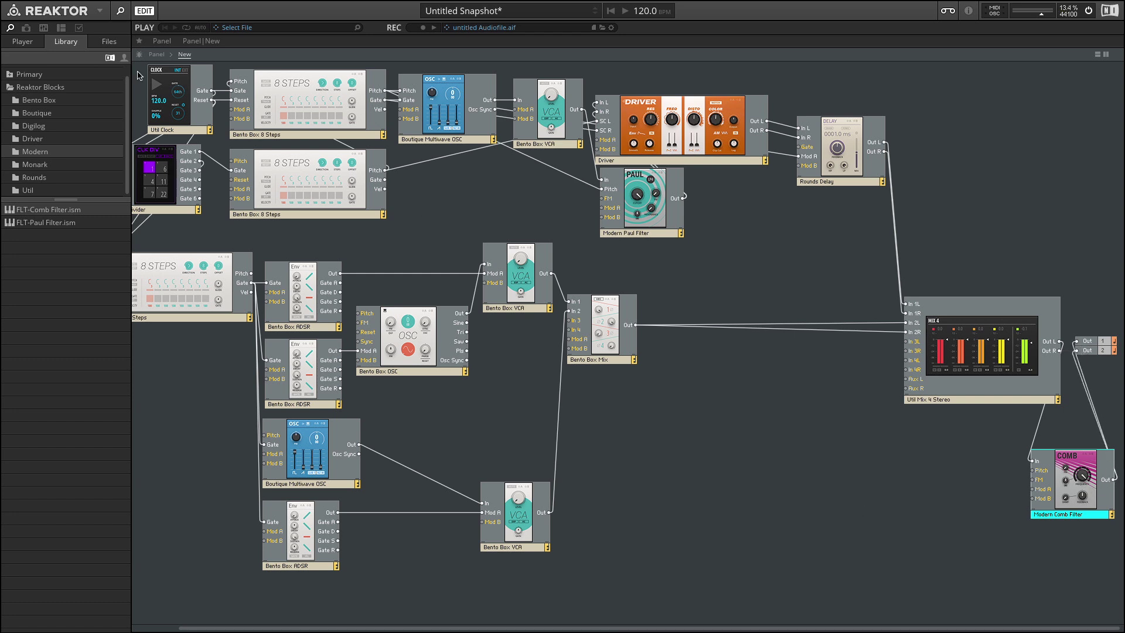
pyautogui.click(154, 54)
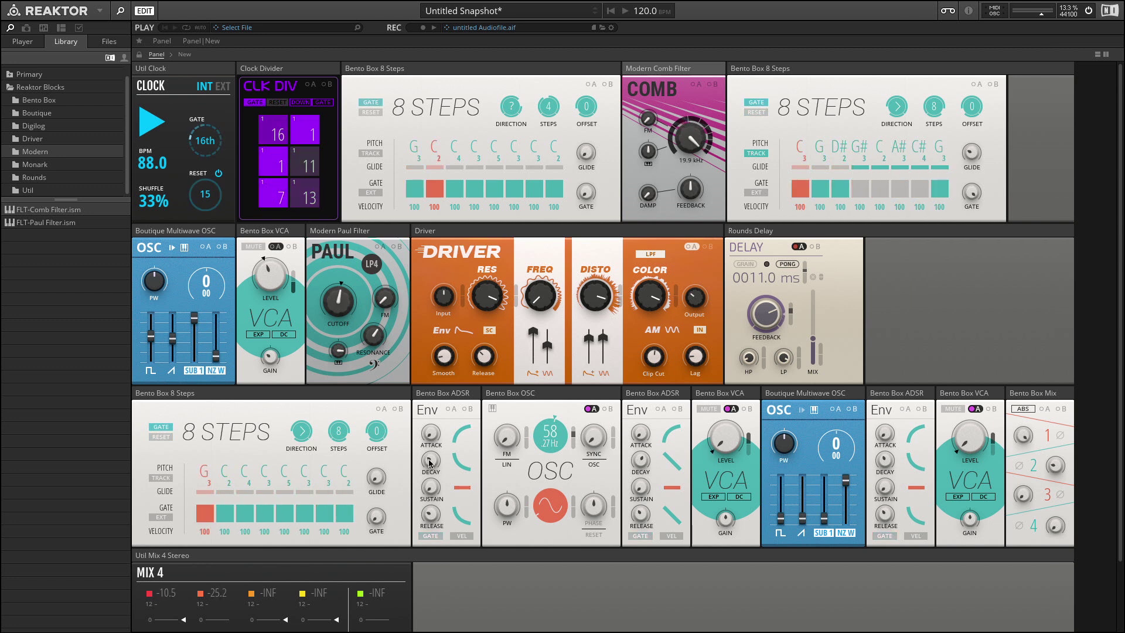
# Lower the Driver's distortion, colour and resonance, raise its frequency, and adjust its output level.
pyautogui.scroll(-3, 410, 619)
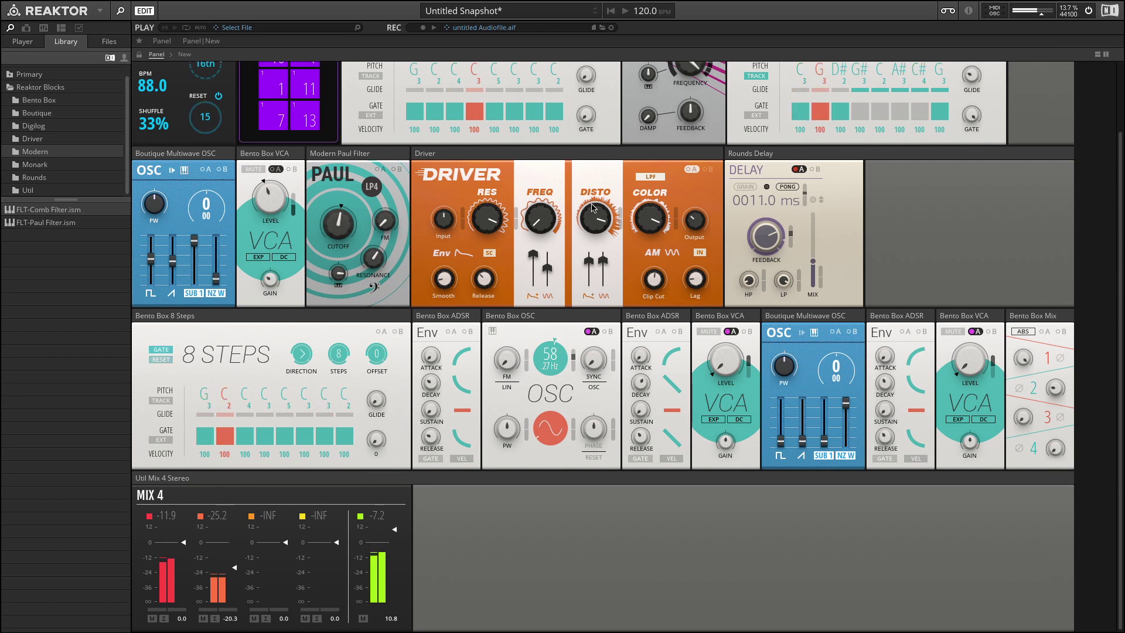
pyautogui.moveTo(595, 218); pyautogui.dragTo(595, 351)
pyautogui.moveTo(650, 218); pyautogui.dragTo(649, 415)
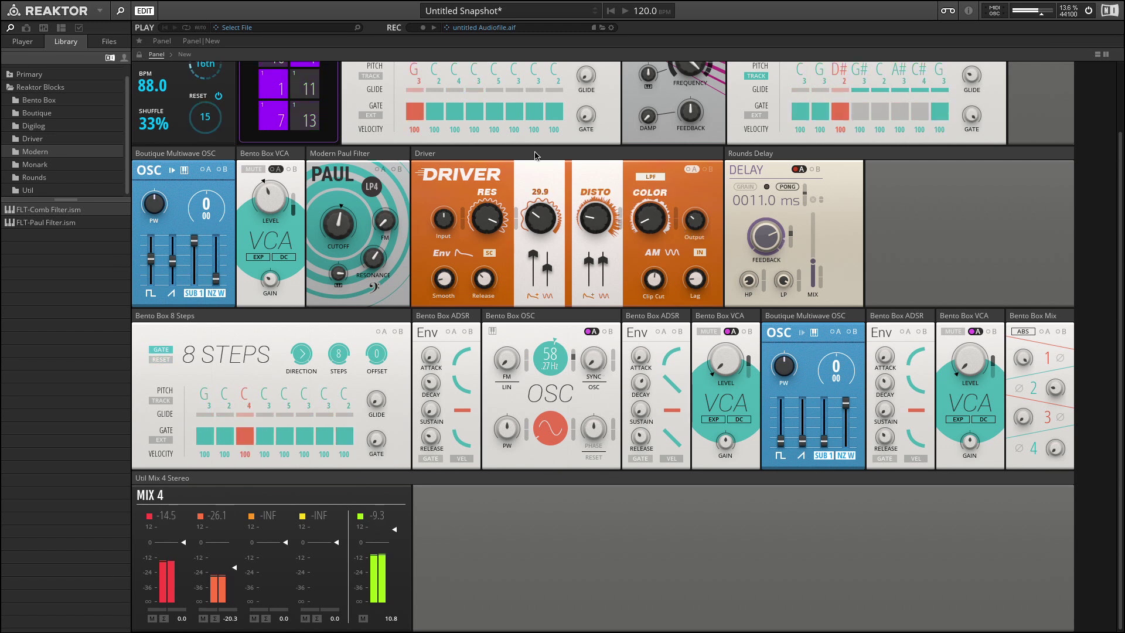
pyautogui.moveTo(539, 218); pyautogui.dragTo(544, 95)
pyautogui.moveTo(486, 218); pyautogui.dragTo(485, 281)
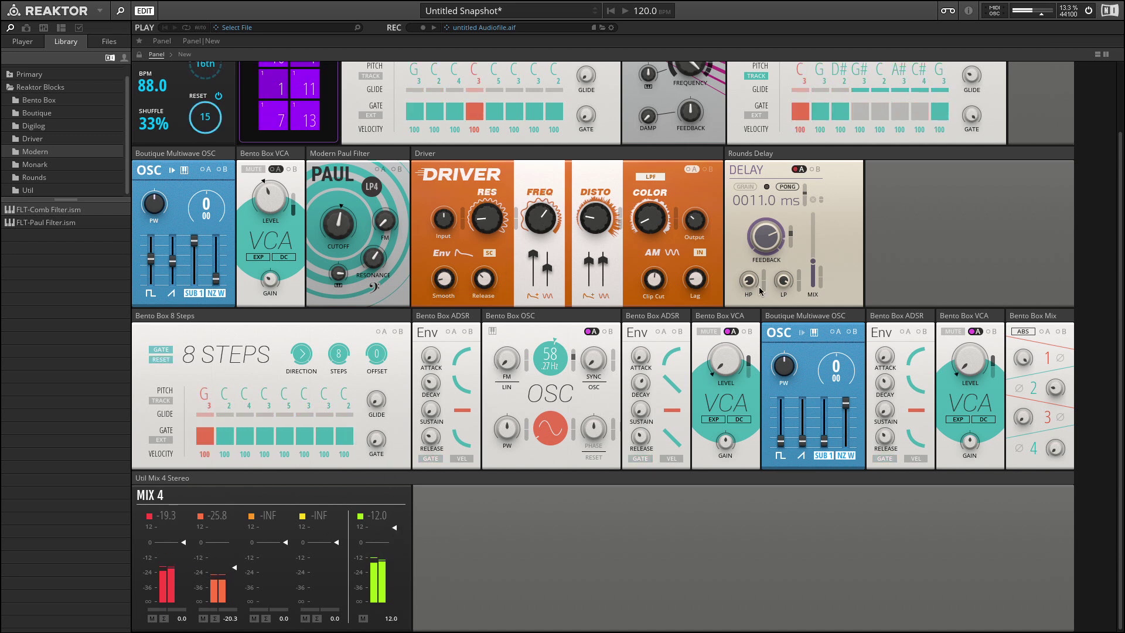
pyautogui.click(695, 220)
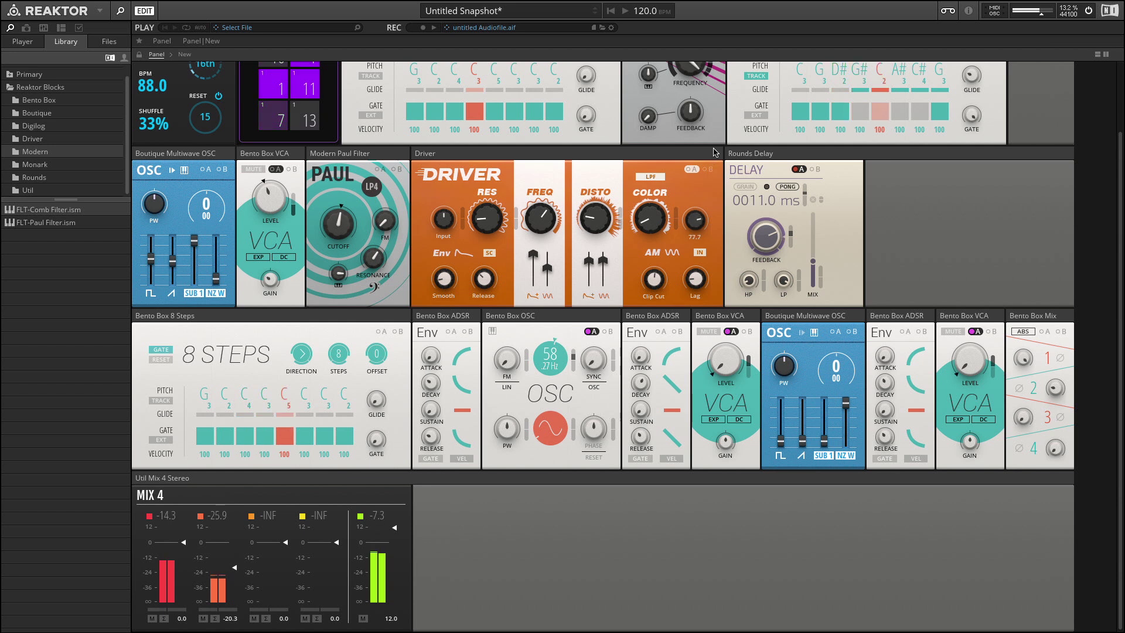
# Set the Comb Filter's feedback amount and its frequency to 569 Hz.
pyautogui.scroll(2, 717, 148)
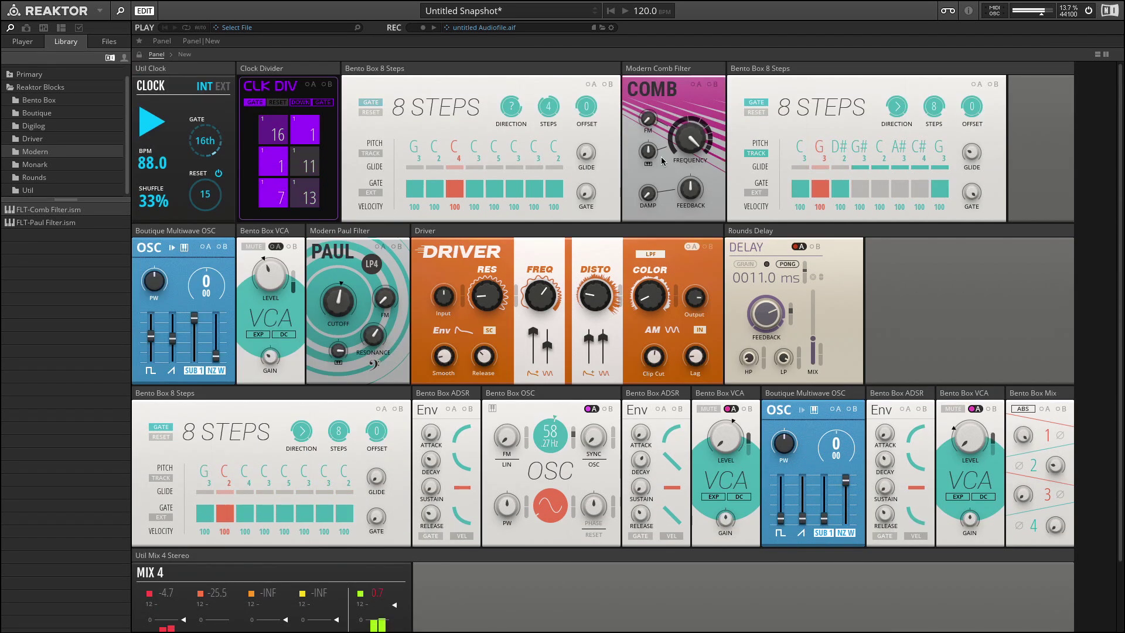
pyautogui.click(688, 199)
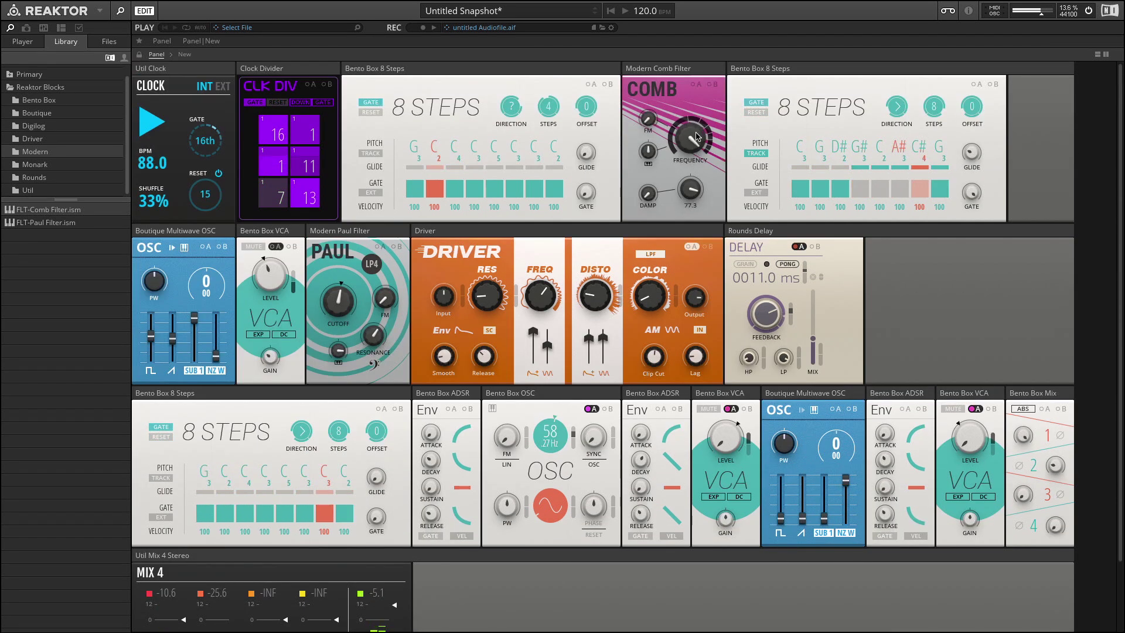
pyautogui.moveTo(698, 130); pyautogui.dragTo(691, 170)
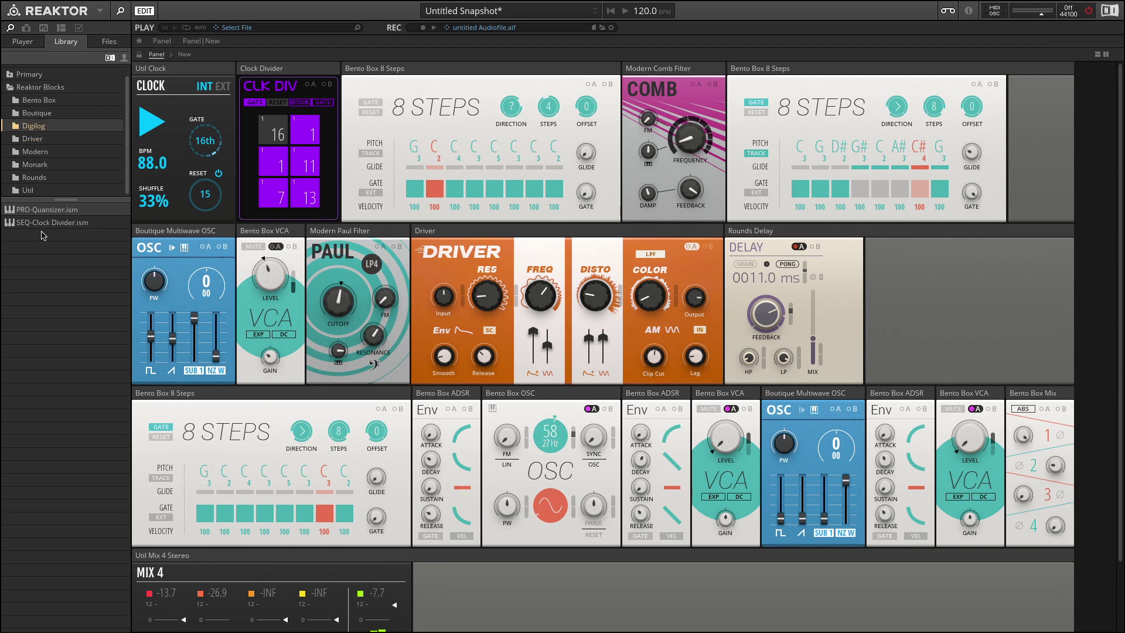
# Open Boutique > Bento Box to list AMP-VCA, FLT-SVF, MOD-LFO and SEQ-8 Steps.
pyautogui.click(58, 114)
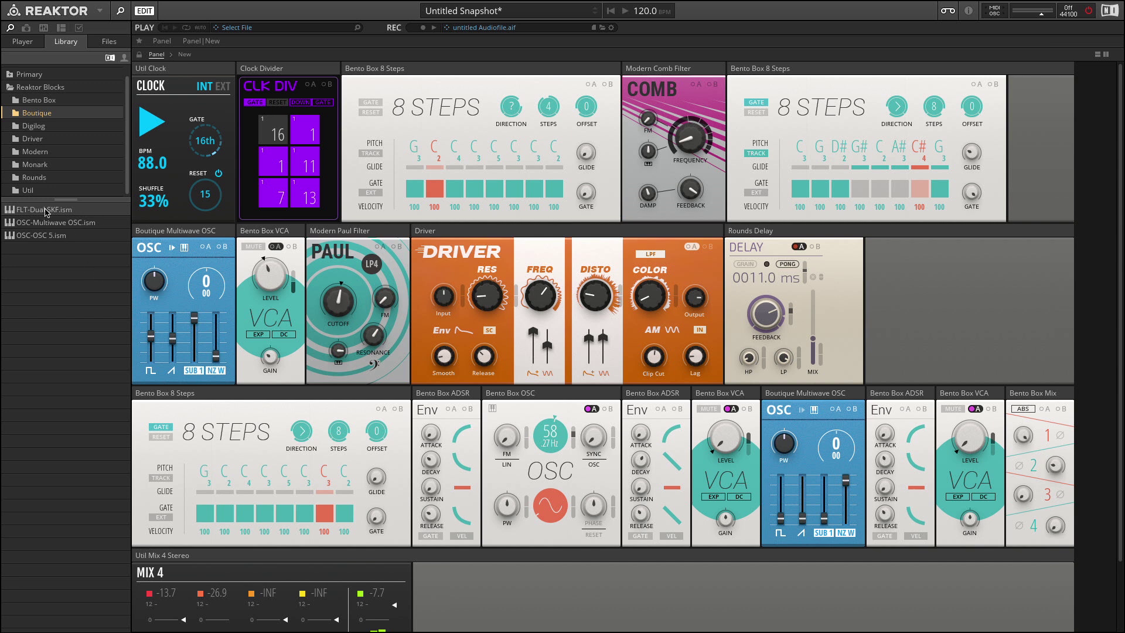
pyautogui.click(48, 101)
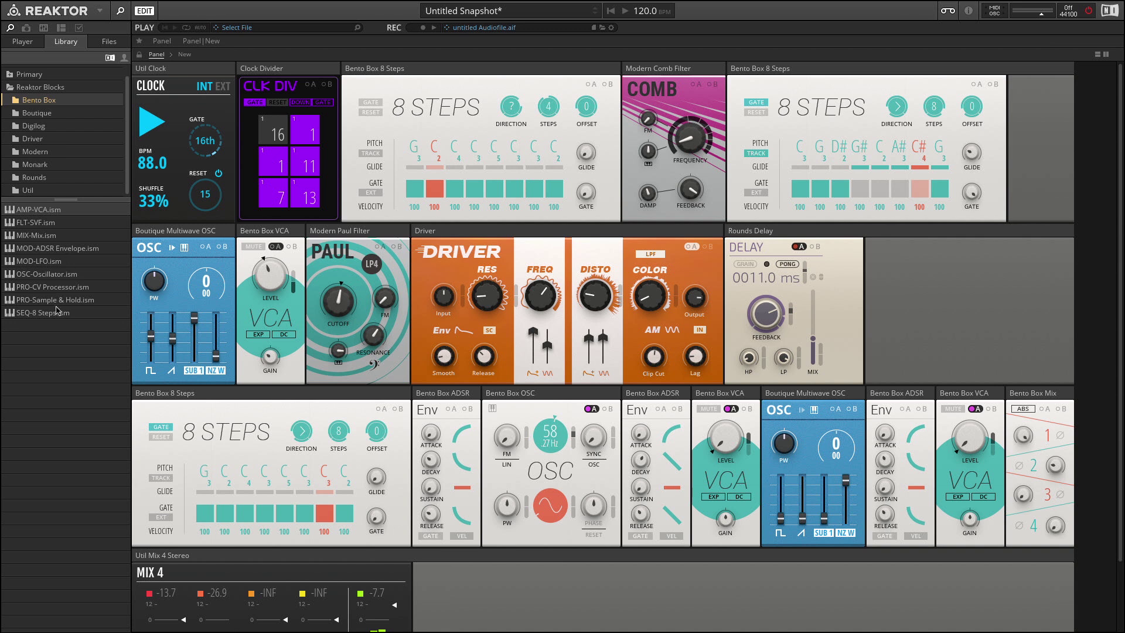